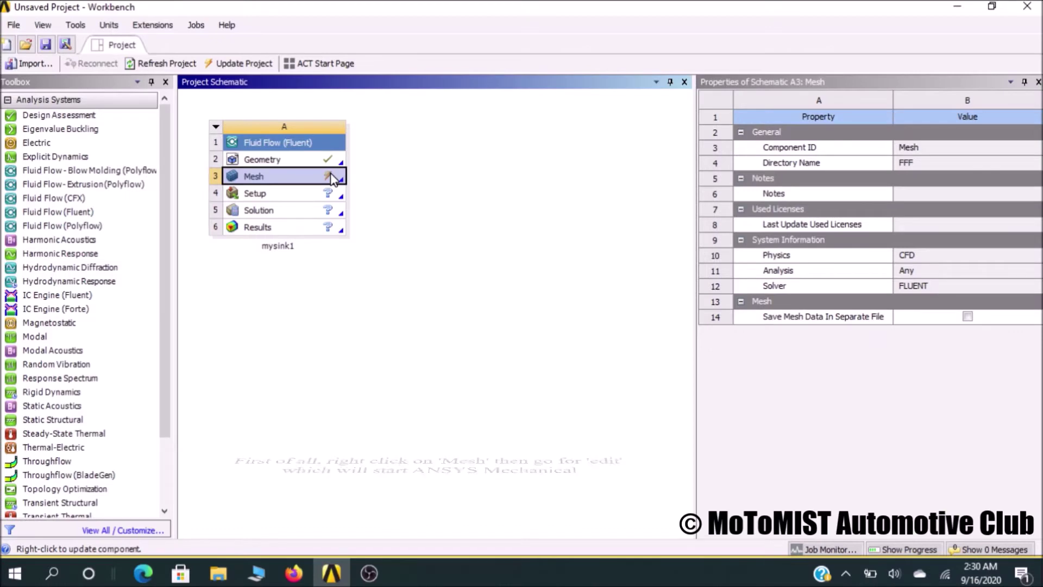
Step: Launch ANSYS Meshing by editing the Mesh cell of the mysink1 Fluent system
{"action": "right_click", "coordinate": [332, 180]}
{"action": "left_click", "coordinate": [379, 181]}
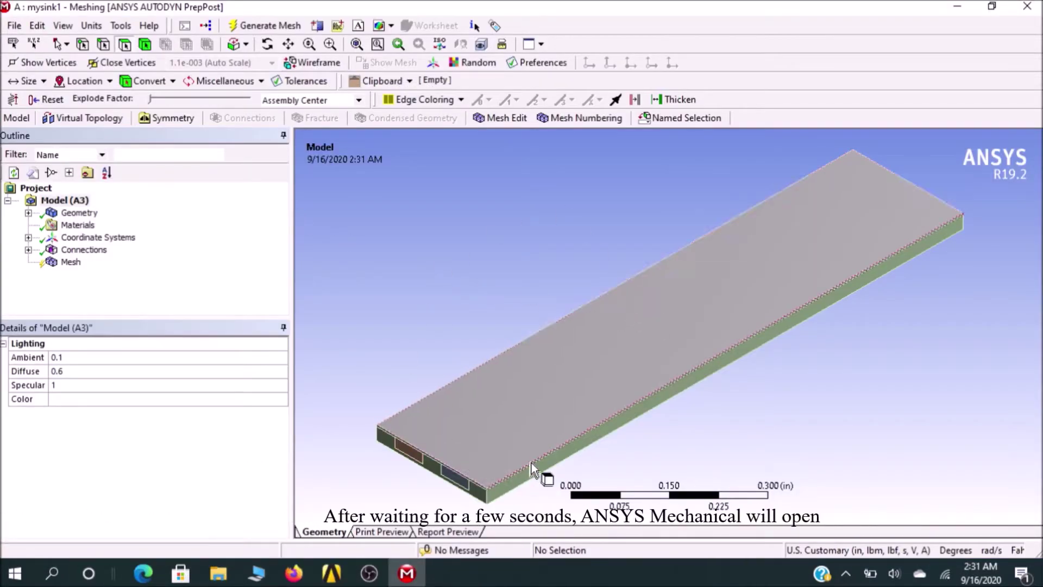
Step: Expand Geometry > Part1 and rename the Boss-Extrude3 top plate to glass
{"action": "left_click", "coordinate": [27, 213]}
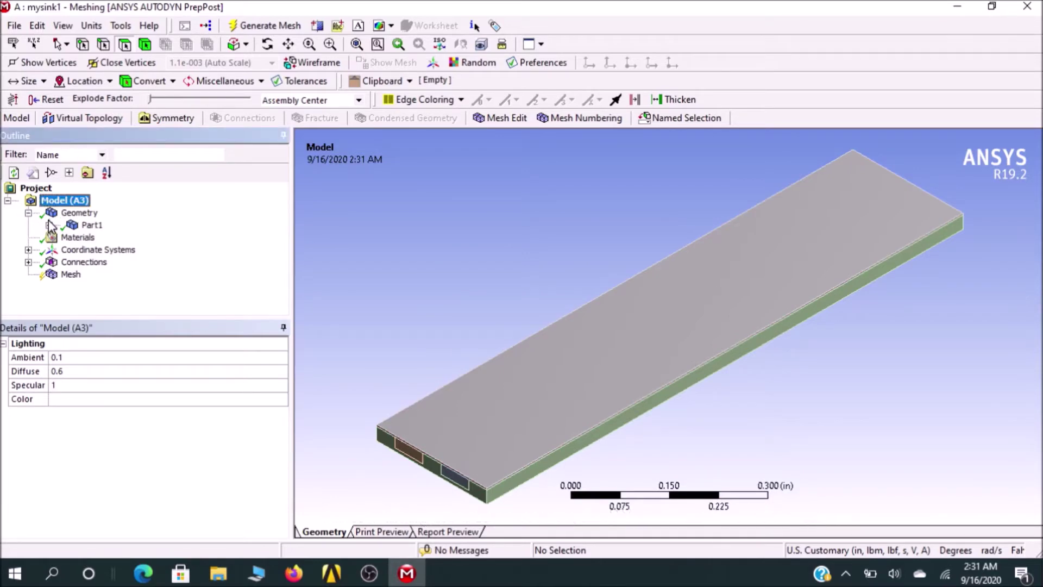
{"action": "left_click", "coordinate": [51, 226]}
{"action": "scroll", "coordinate": [111, 237], "scroll_direction": "down", "scroll_amount": 1}
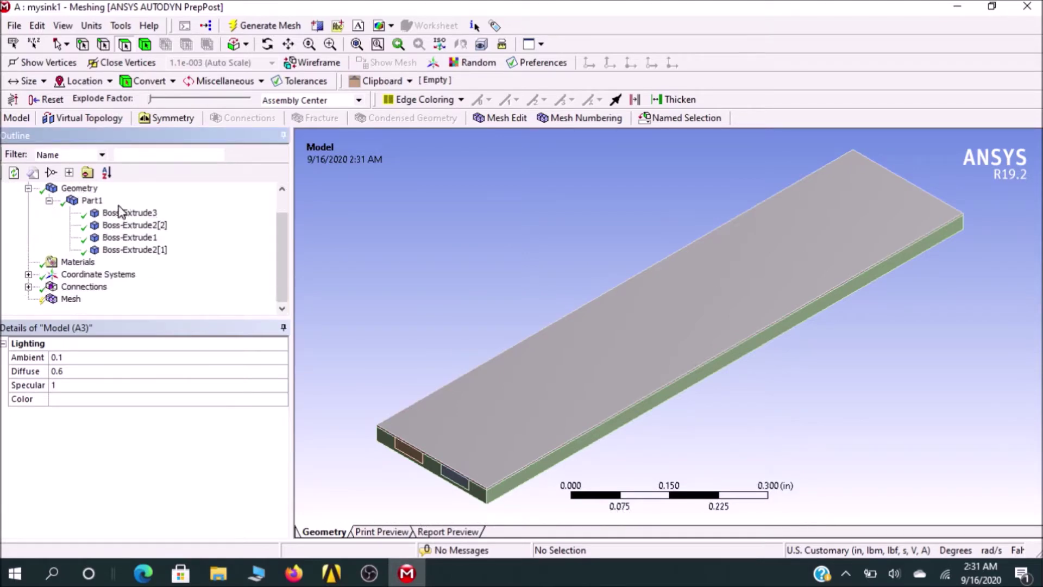
{"action": "left_click", "coordinate": [124, 213]}
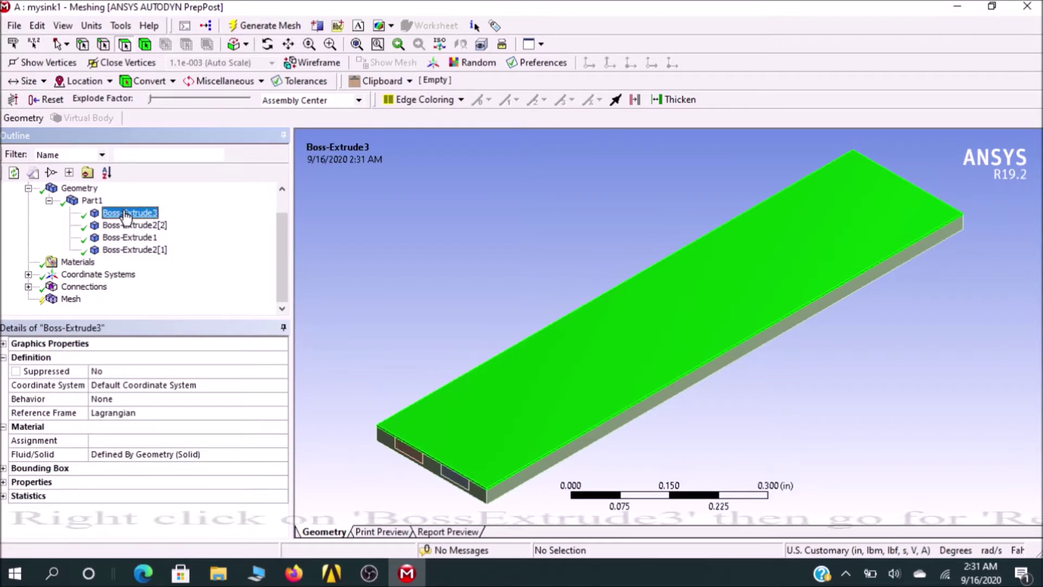
{"action": "right_click", "coordinate": [125, 213]}
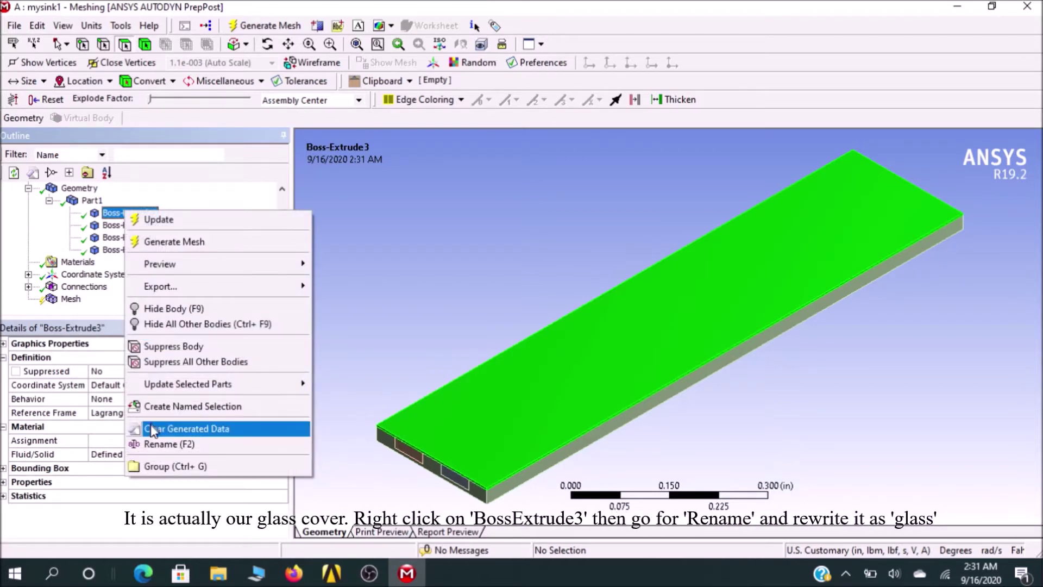
{"action": "left_click", "coordinate": [151, 444]}
{"action": "type", "text": "glass"}
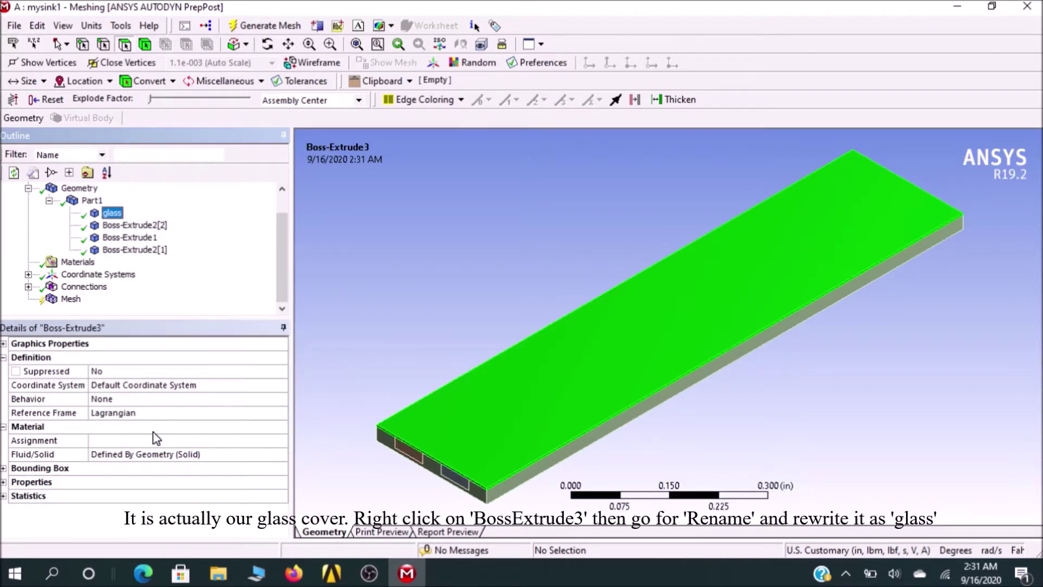
Step: Rename the Boss-Extrude2[2] body to water1
{"action": "left_click", "coordinate": [157, 226]}
{"action": "right_click", "coordinate": [158, 226]}
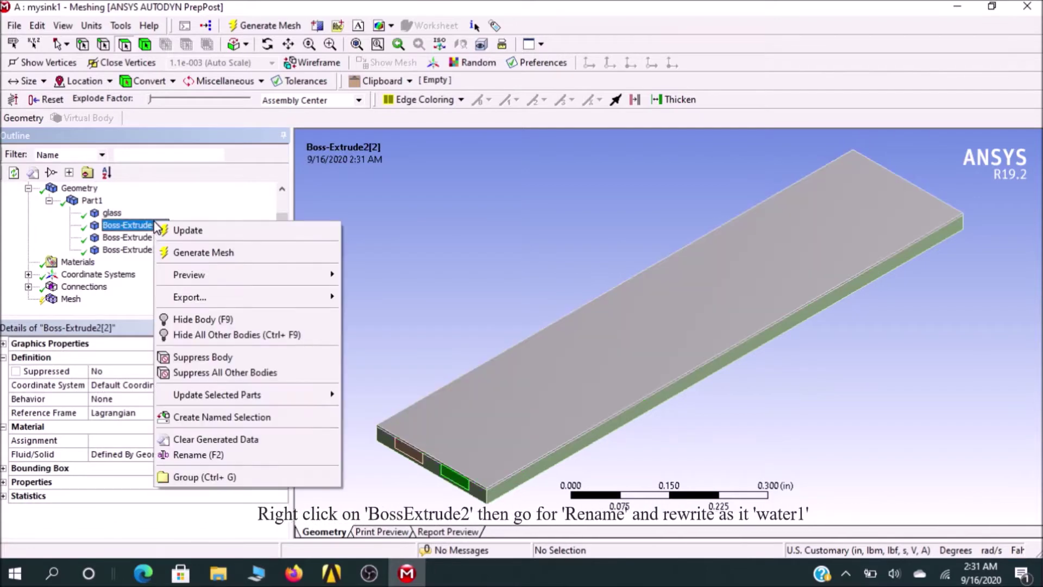
{"action": "left_click", "coordinate": [171, 454]}
{"action": "type", "text": "w"}
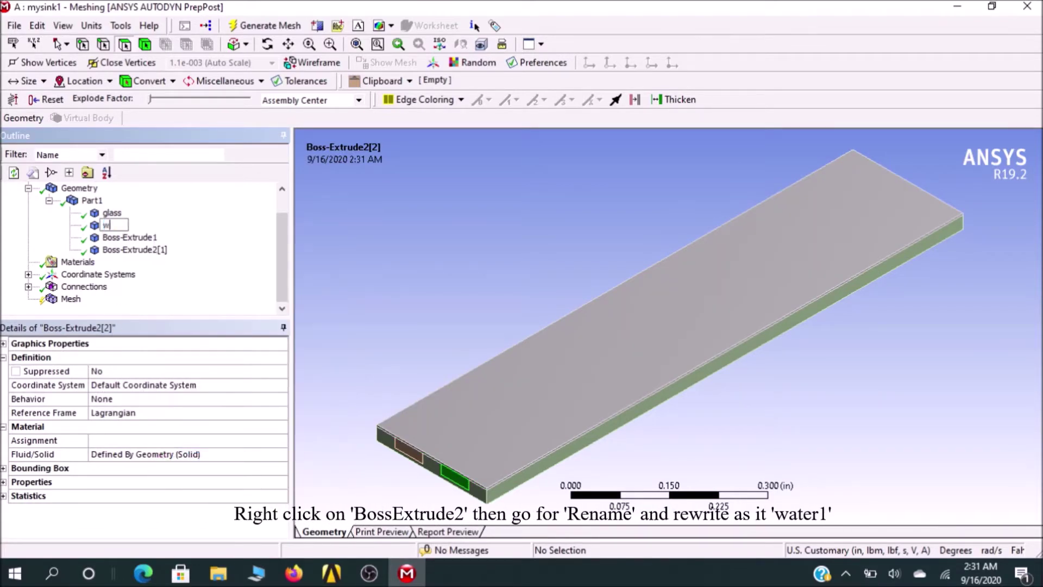
{"action": "type", "text": "ater1"}
{"action": "key", "text": "Return"}
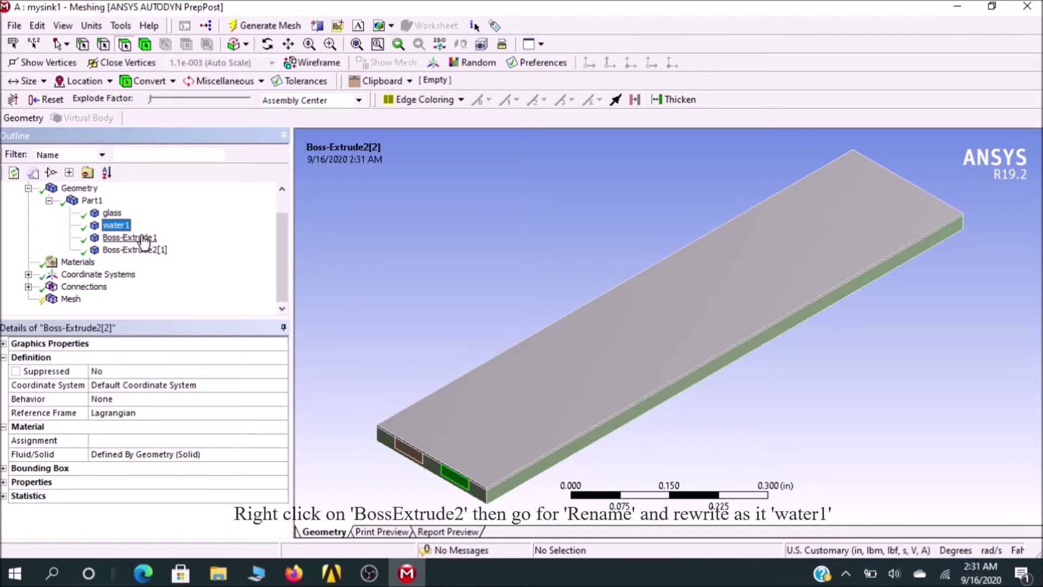
Step: Rename the Boss-Extrude1 body to copper
{"action": "left_click", "coordinate": [139, 238]}
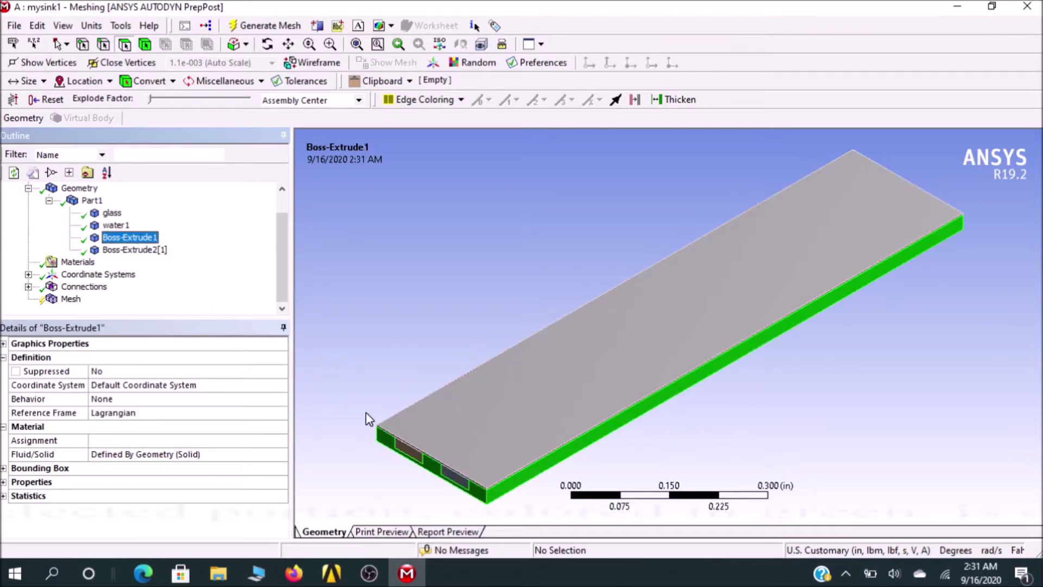
{"action": "right_click_drag", "start_coordinate": [344, 402], "coordinate": [545, 515]}
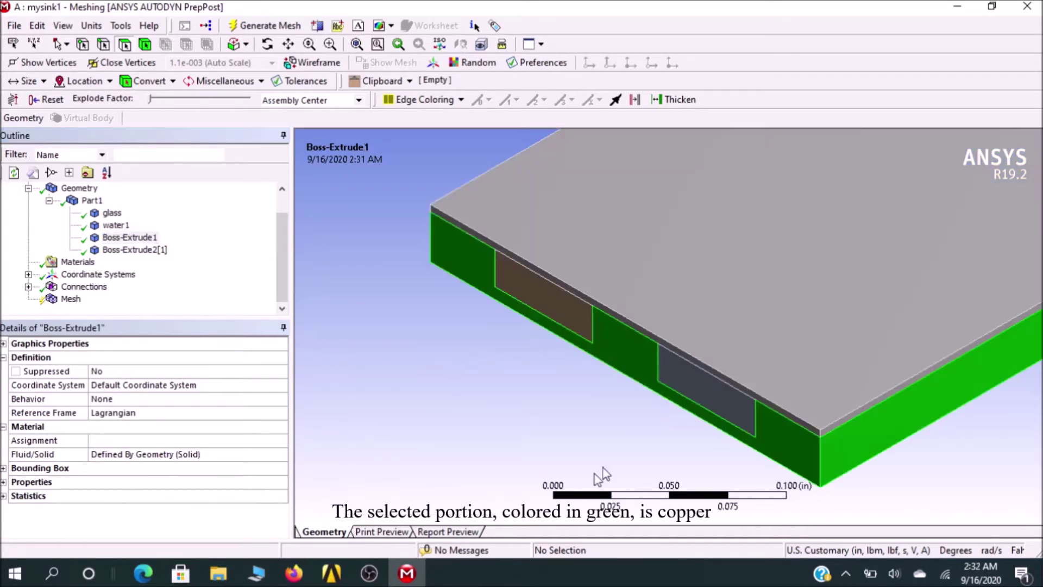
{"action": "right_click", "coordinate": [140, 237]}
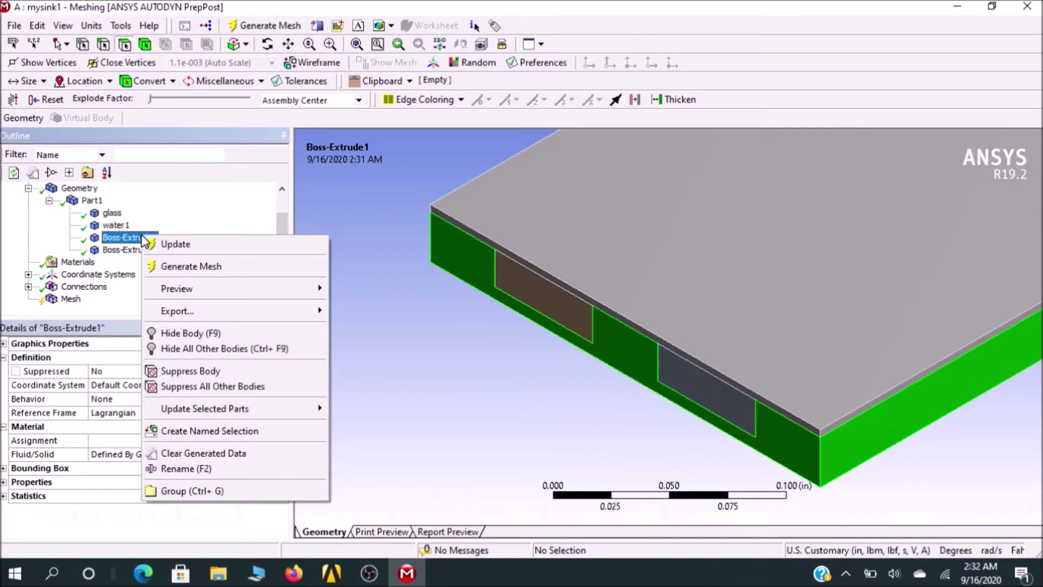
{"action": "left_click", "coordinate": [211, 467]}
{"action": "key", "text": "BackSpace"}
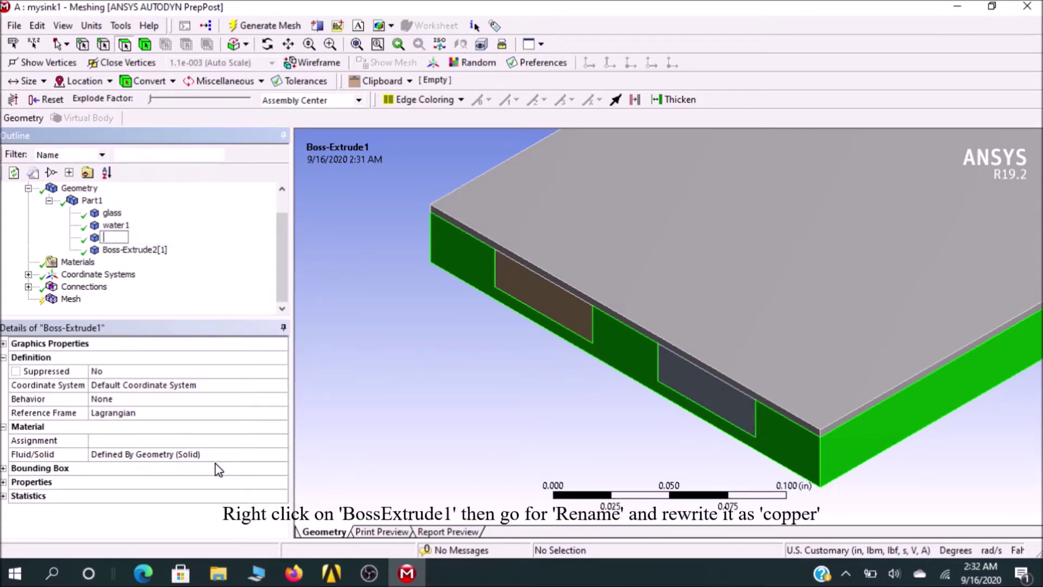
{"action": "type", "text": "coper"}
{"action": "key", "text": "Return"}
Step: Rename the Boss-Extrude2[1] body to water2
{"action": "left_click", "coordinate": [163, 252]}
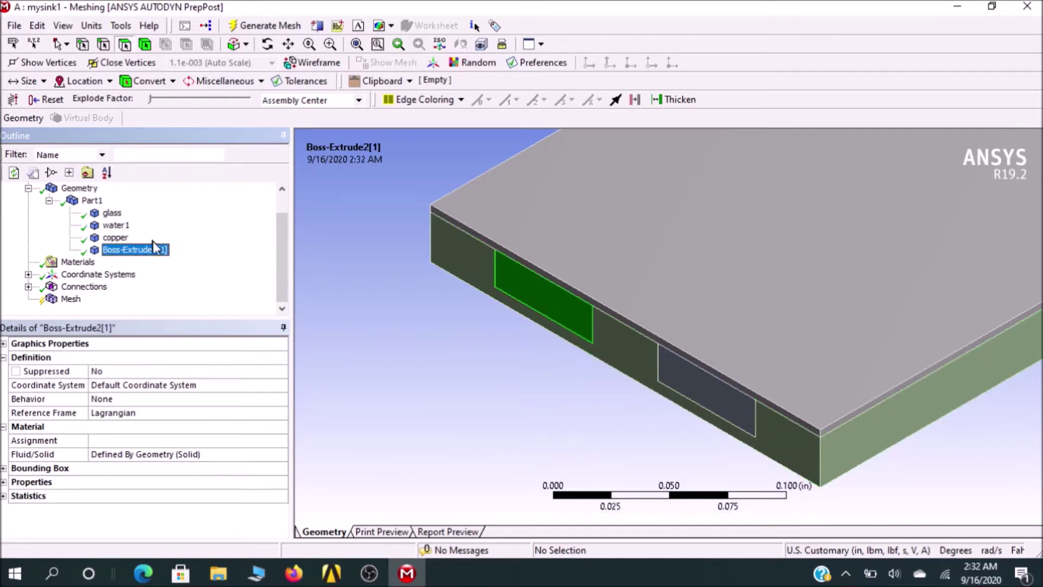
{"action": "right_click", "coordinate": [163, 257]}
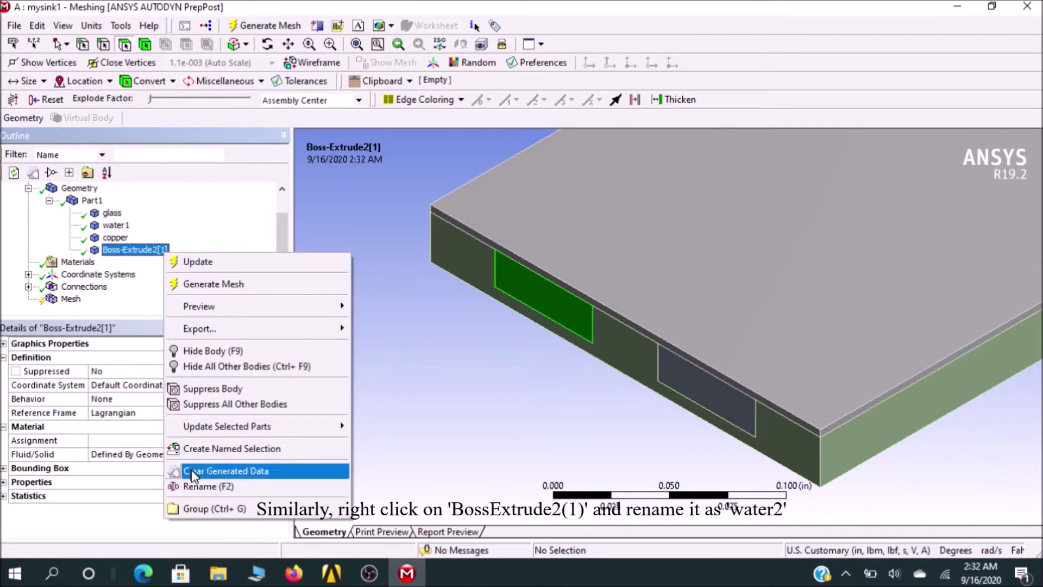
{"action": "left_click", "coordinate": [194, 488]}
{"action": "key", "text": "BackSpace"}
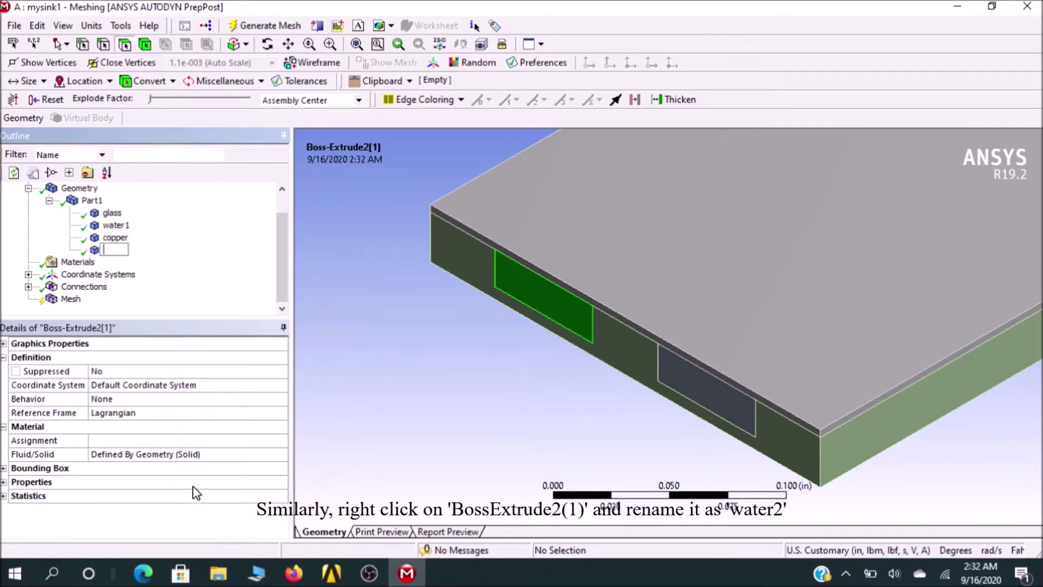
{"action": "left_click", "coordinate": [116, 250]}
{"action": "type", "text": "water2"}
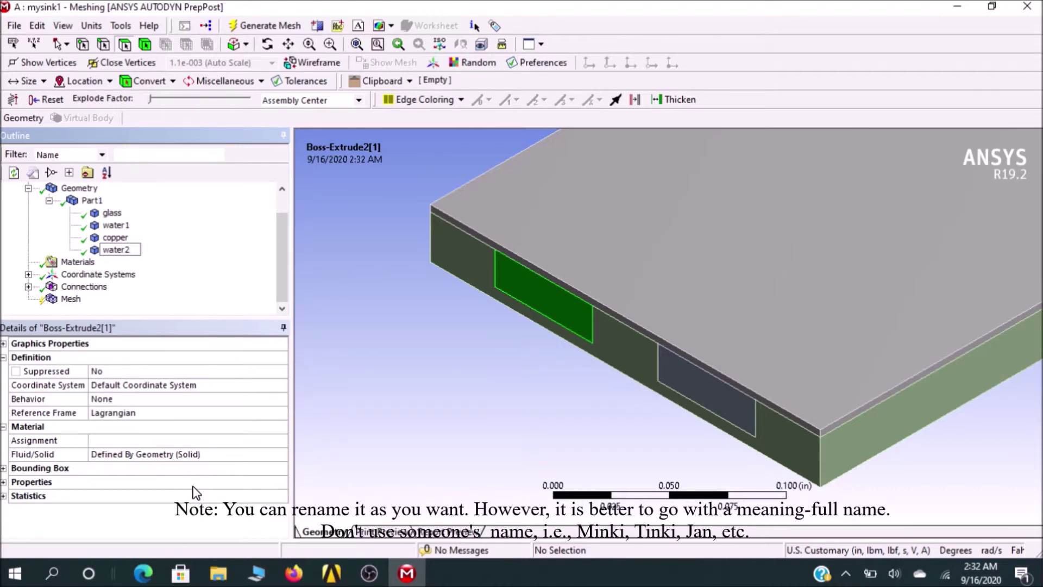
{"action": "key", "text": "Return"}
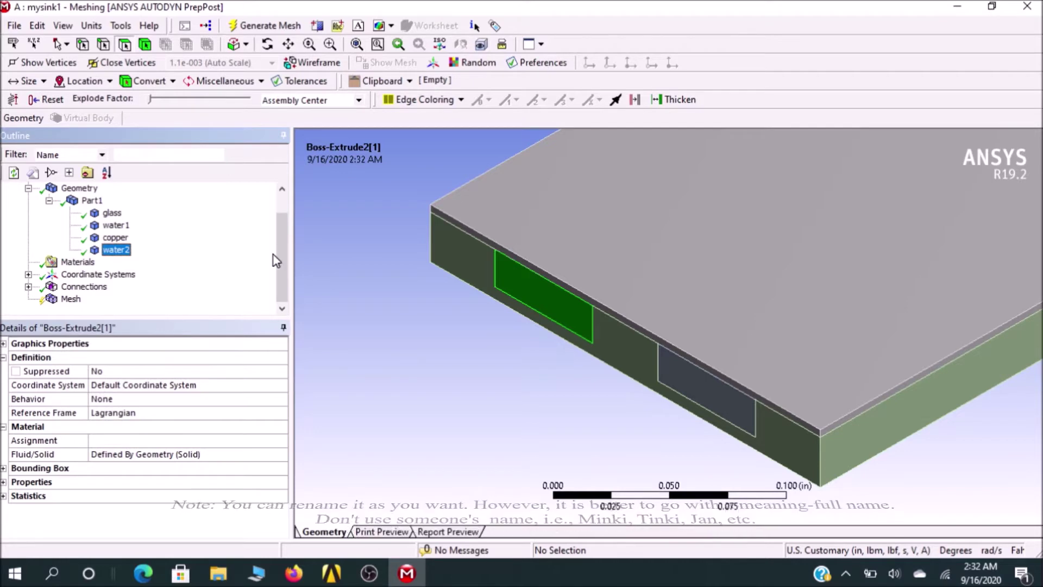
{"action": "left_click", "coordinate": [29, 275]}
Step: Check the Global Coordinate System, zoom on the plate's top corner, and pick its small channel face
{"action": "left_click", "coordinate": [121, 288]}
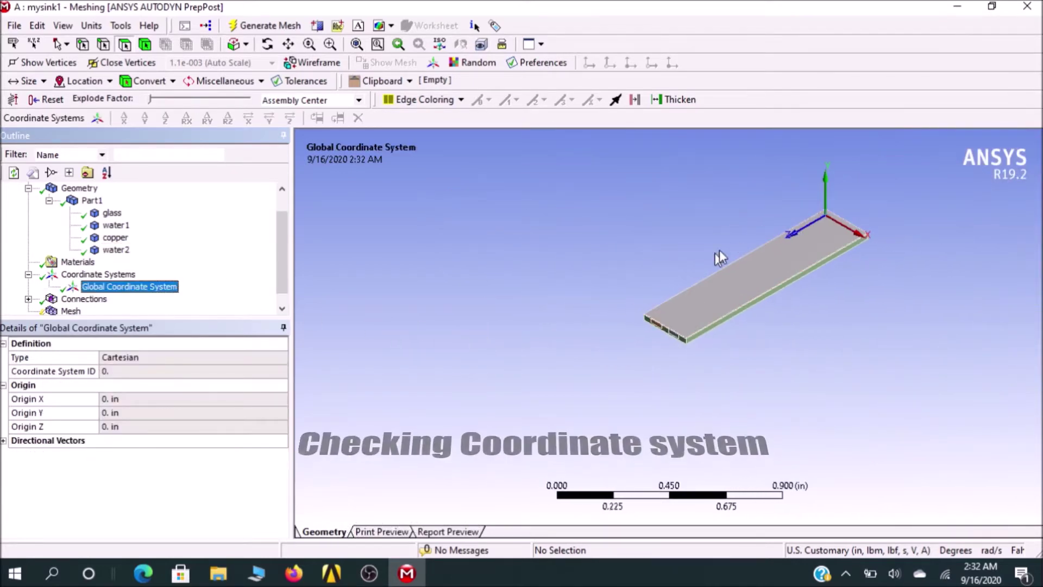
{"action": "middle_click_drag", "start_coordinate": [777, 170], "coordinate": [463, 253]}
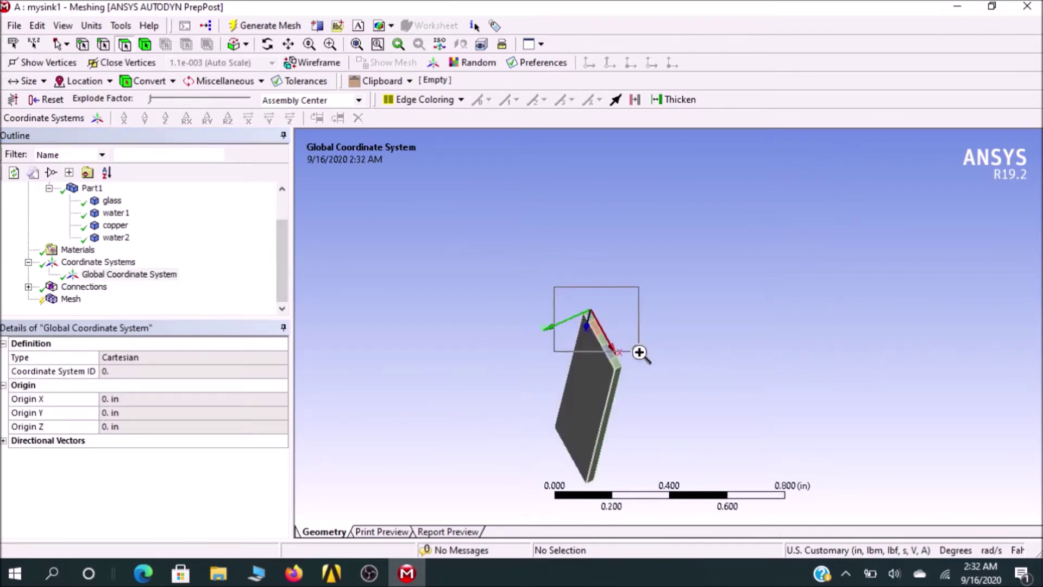
{"action": "right_click_drag", "start_coordinate": [554, 293], "coordinate": [685, 432]}
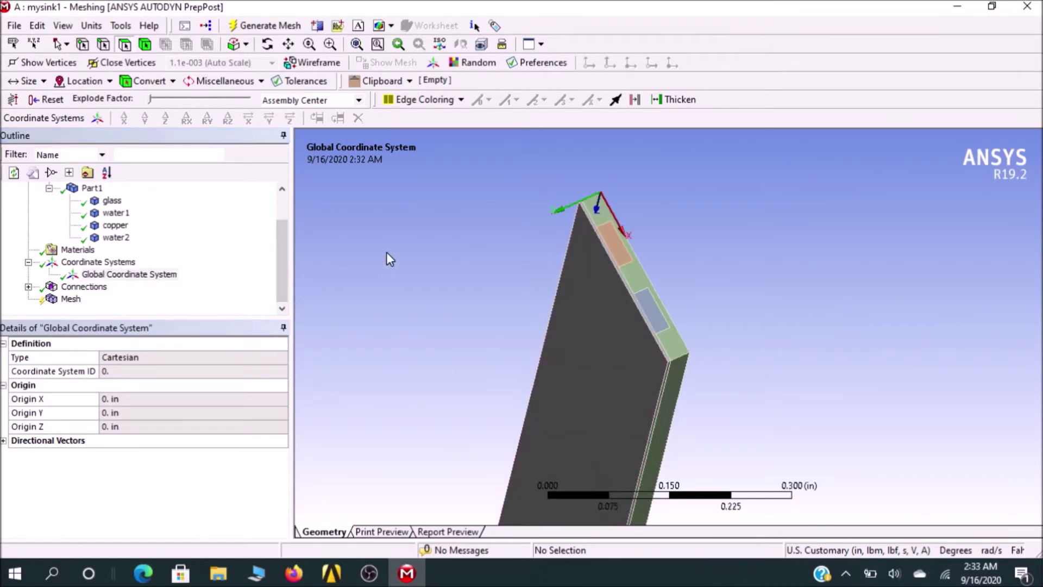
{"action": "right_click", "coordinate": [645, 305]}
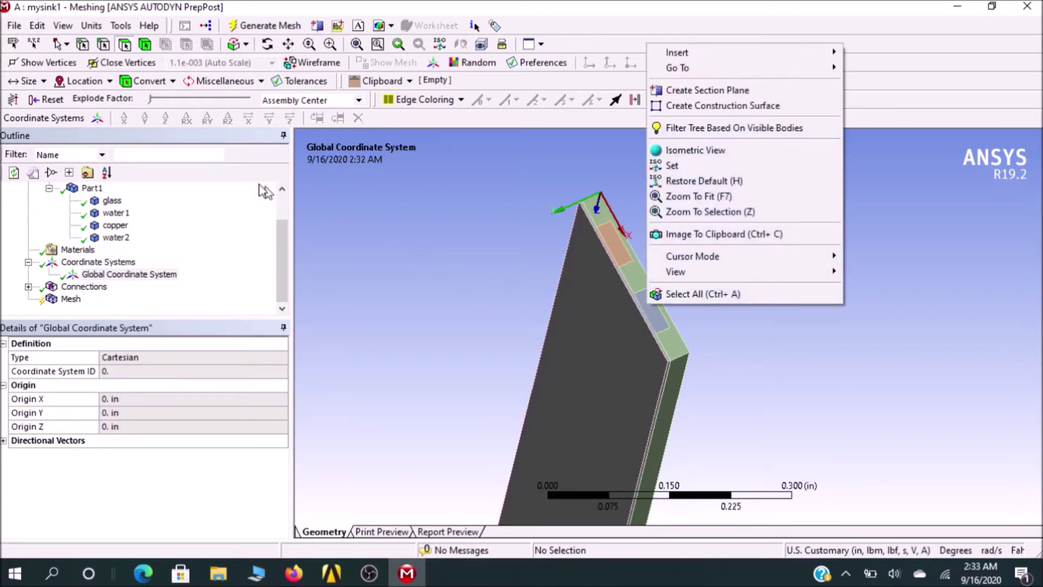
{"action": "left_click", "coordinate": [131, 46]}
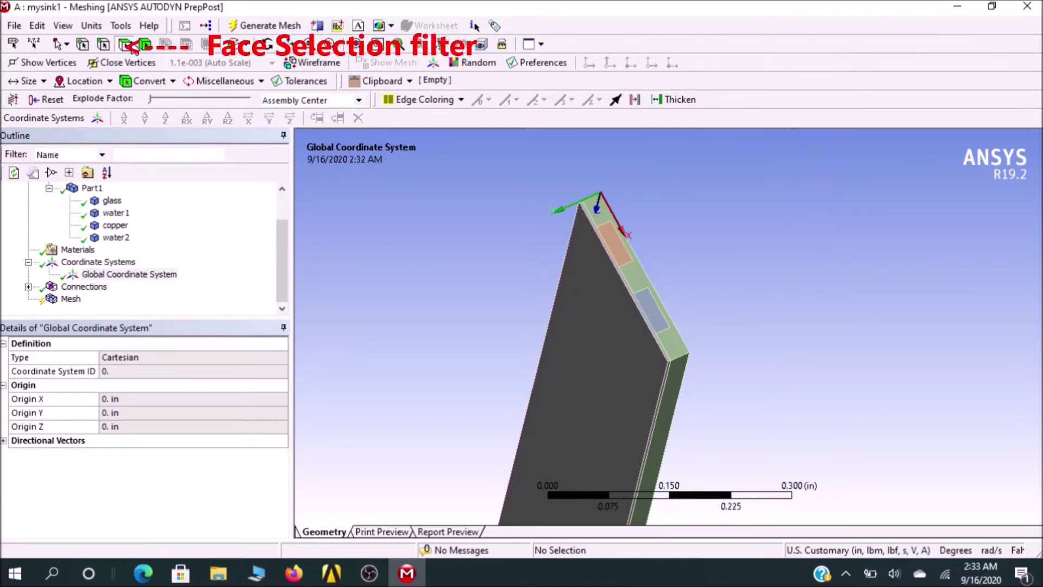
{"action": "left_click", "coordinate": [645, 304]}
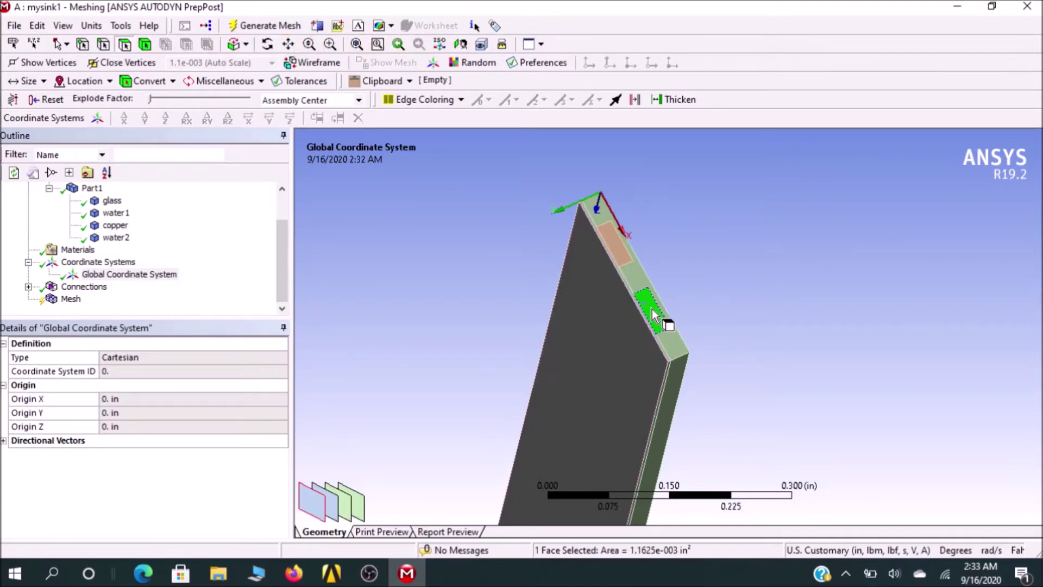
Step: Create the inlet_1 named selection on the picked face, then select the opposite face
{"action": "right_click", "coordinate": [652, 309]}
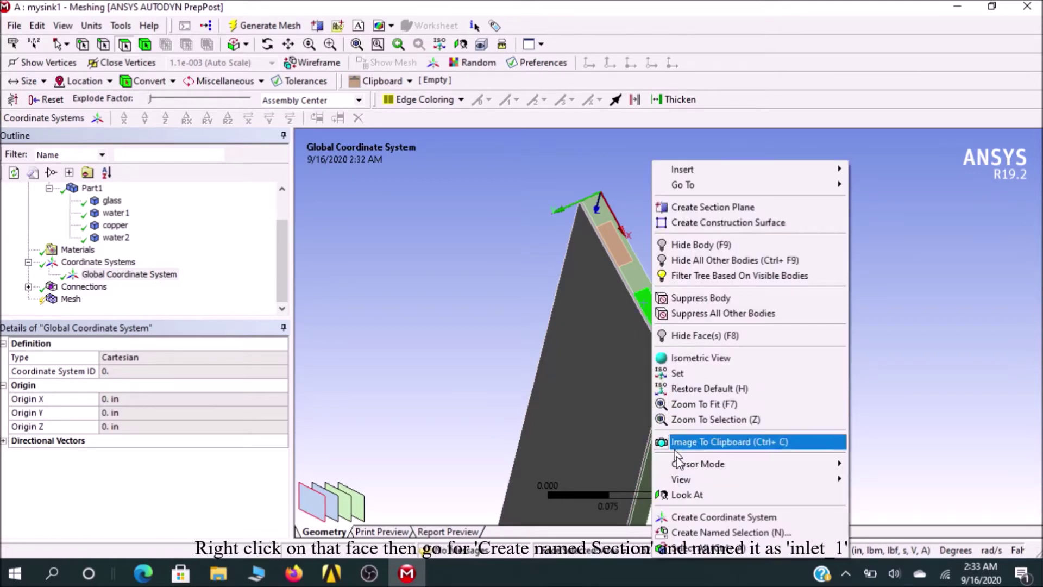
{"action": "left_click", "coordinate": [698, 529]}
{"action": "type", "text": "inlet_"}
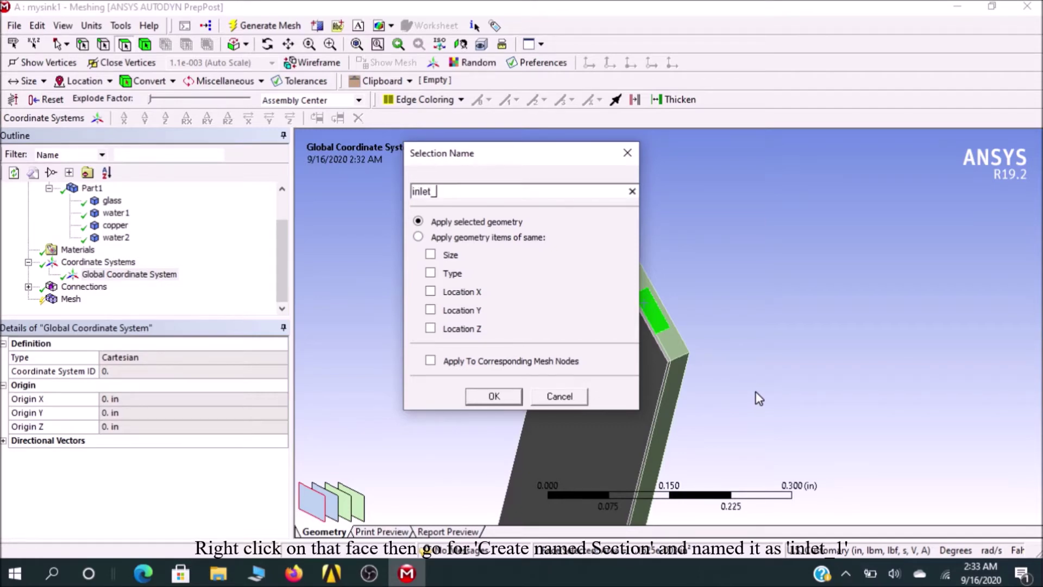
{"action": "type", "text": "1"}
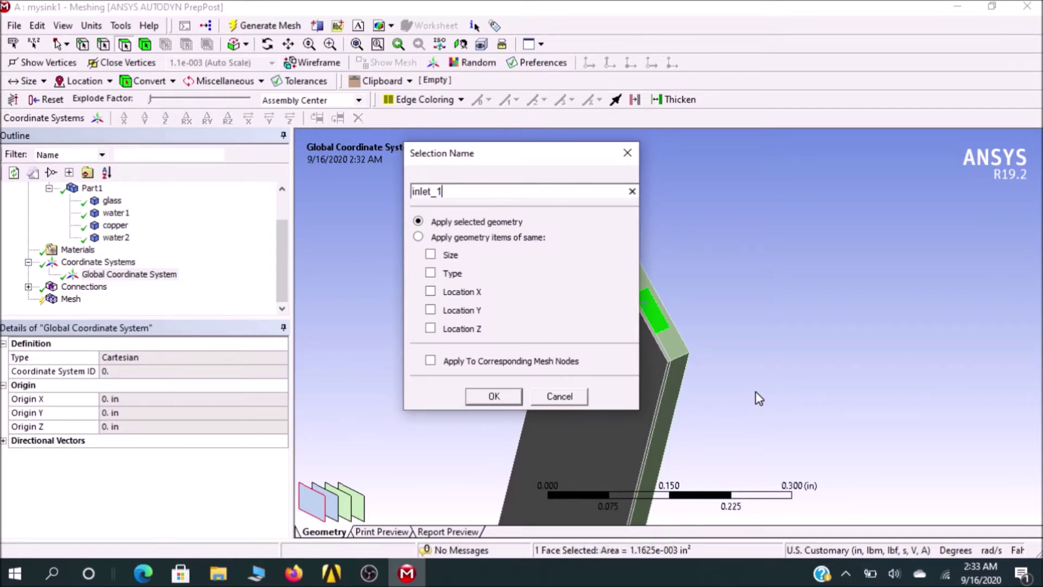
{"action": "left_click", "coordinate": [499, 396]}
{"action": "middle_click_drag", "start_coordinate": [500, 393], "coordinate": [482, 407]}
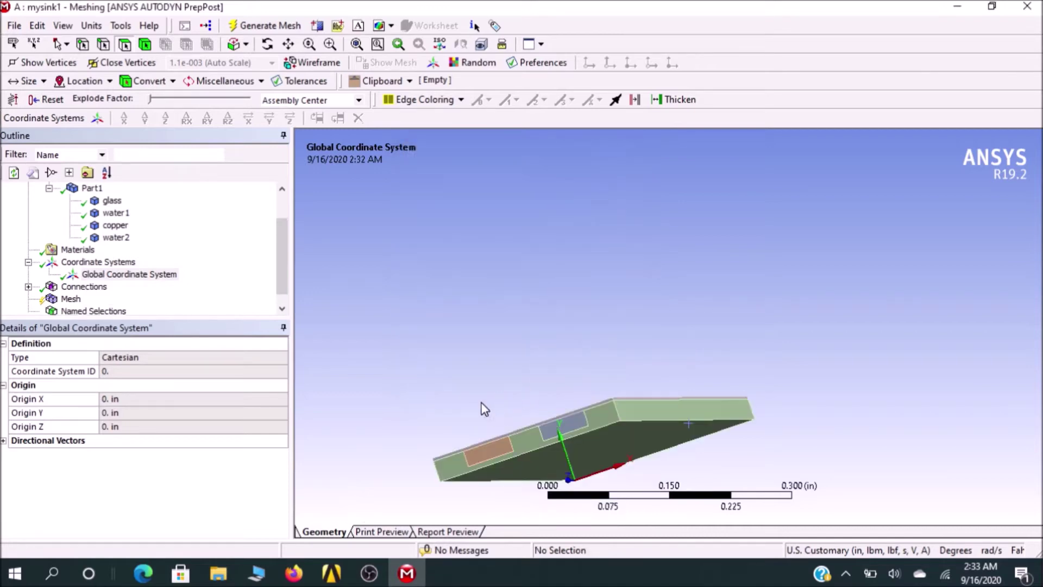
{"action": "left_click", "coordinate": [573, 432]}
{"action": "right_click", "coordinate": [573, 431]}
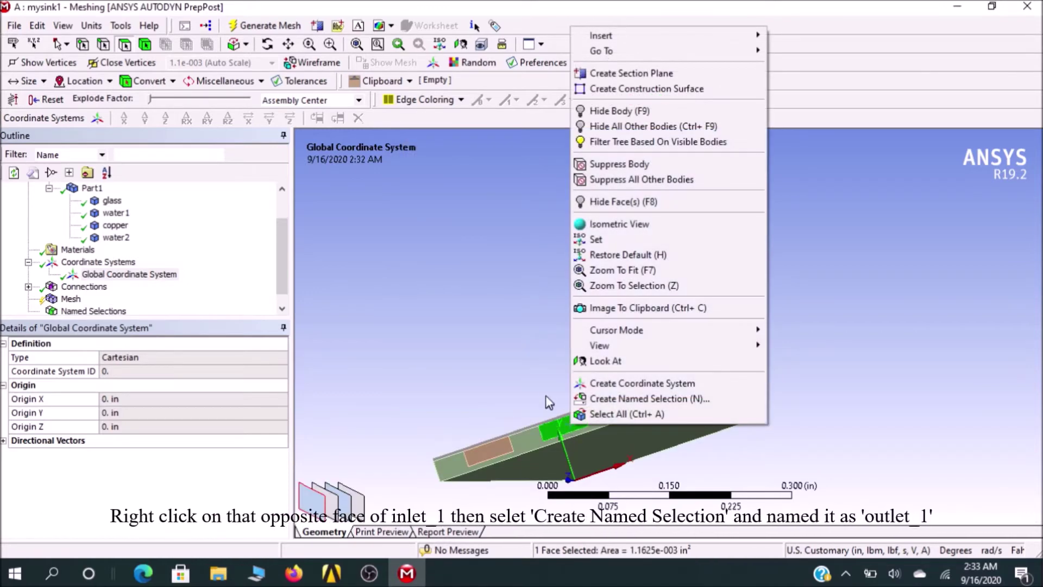
Step: Create the outlet_1 named selection on the opposite face
{"action": "left_click", "coordinate": [625, 398]}
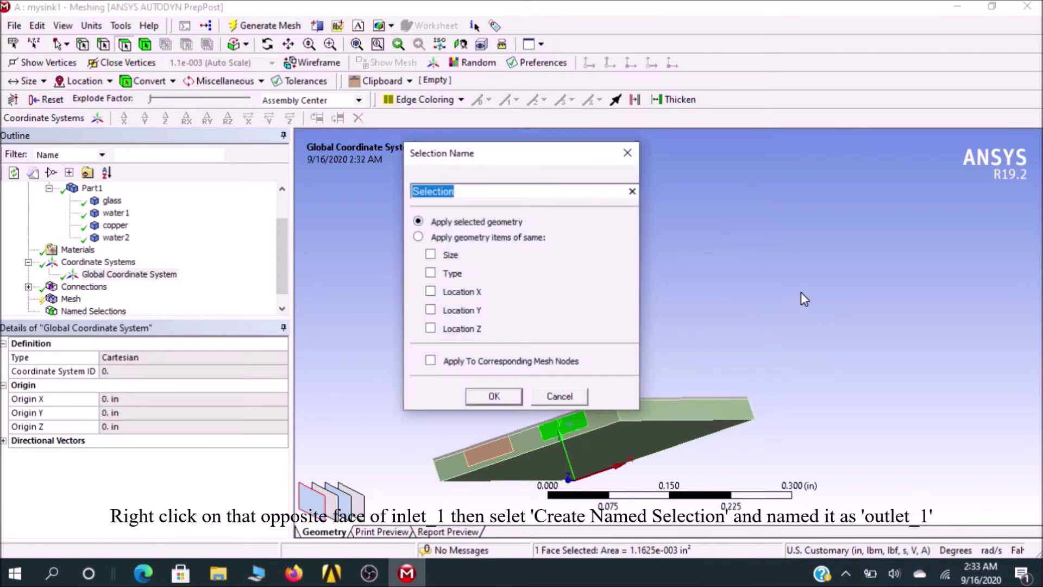
{"action": "key", "text": "BackSpace"}
{"action": "type", "text": "outlet_"}
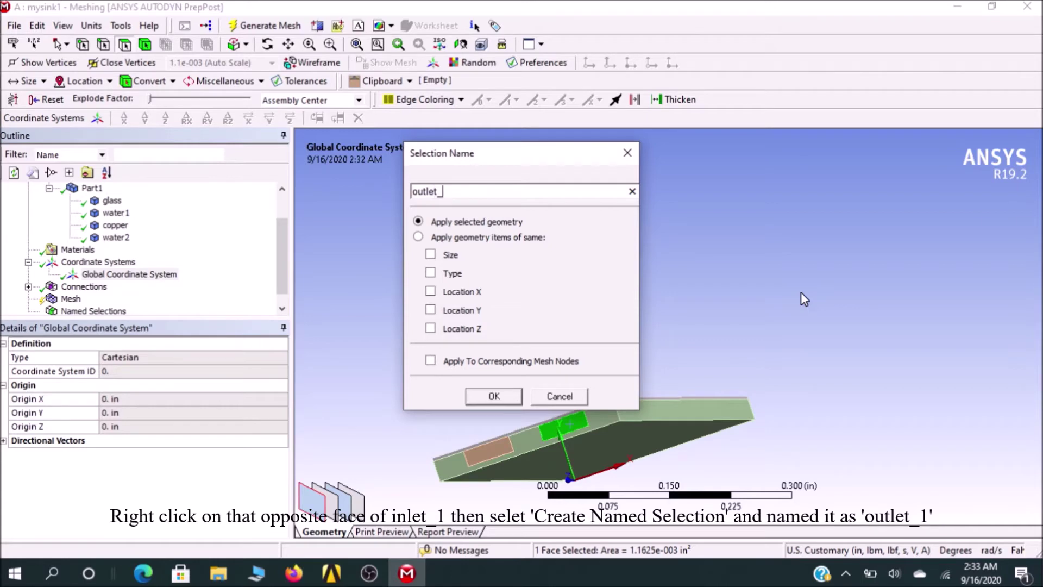
{"action": "type", "text": "1"}
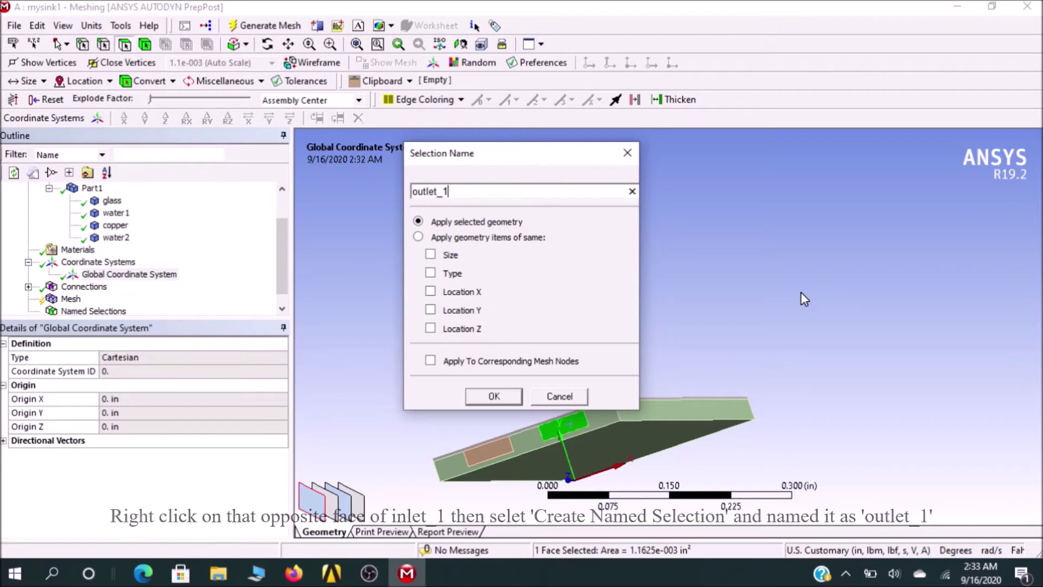
{"action": "key", "text": "Return"}
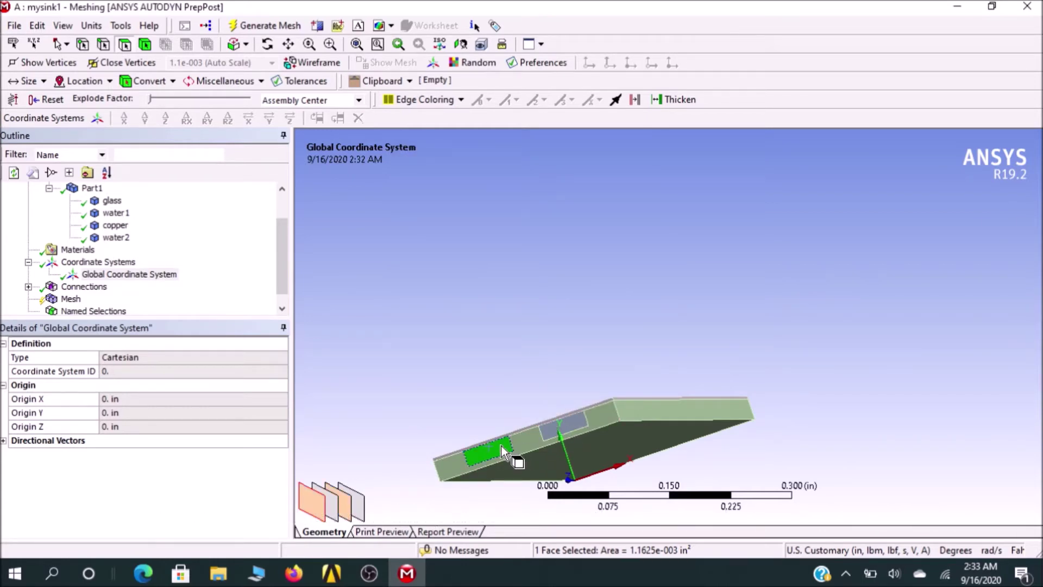
Step: Start a named selection on the second channel face and clear its default name for inlet_2
{"action": "right_click", "coordinate": [504, 449]}
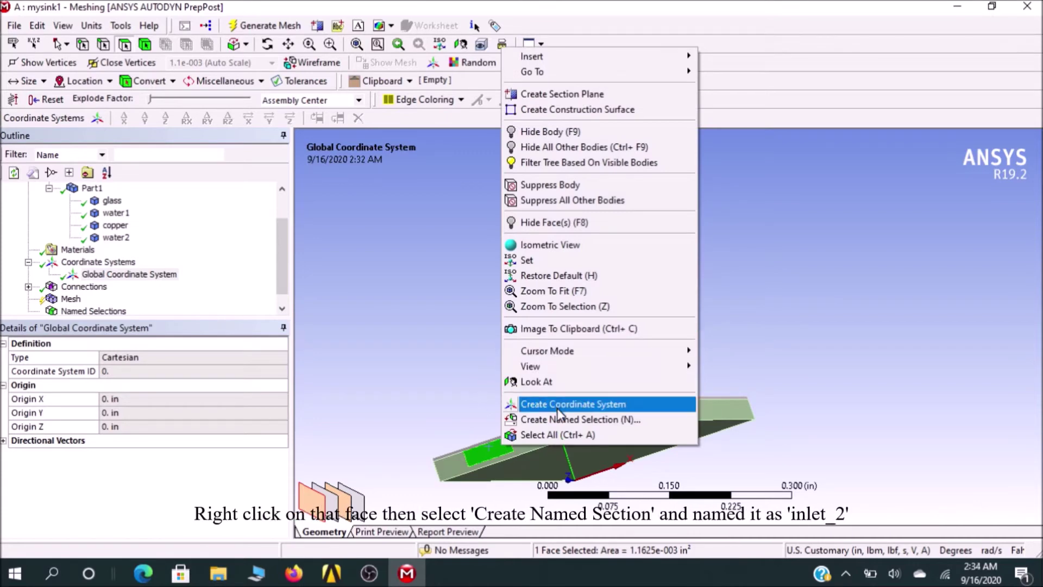
{"action": "left_click", "coordinate": [567, 419]}
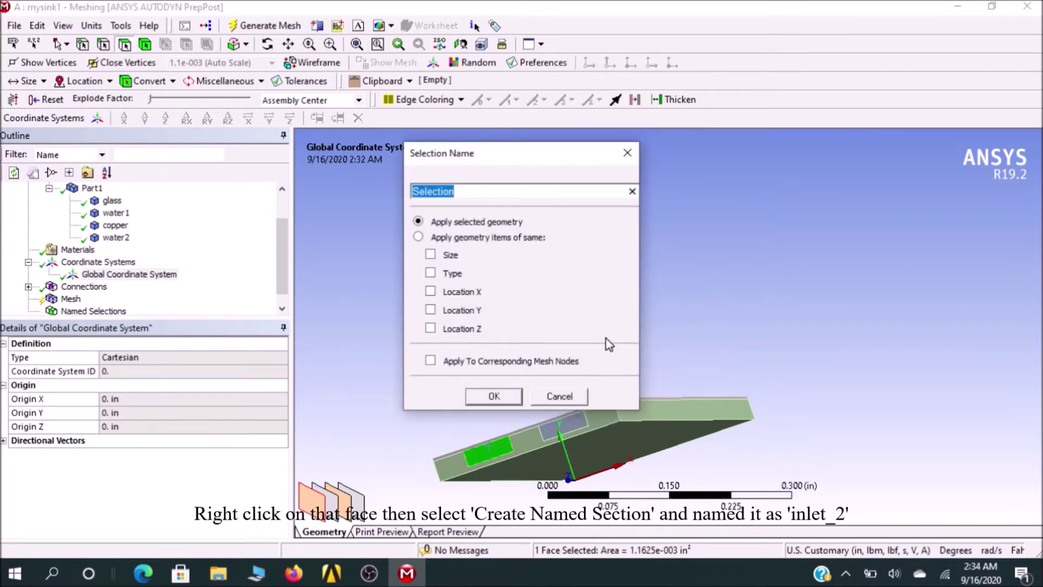
{"action": "key", "text": "BackSpace"}
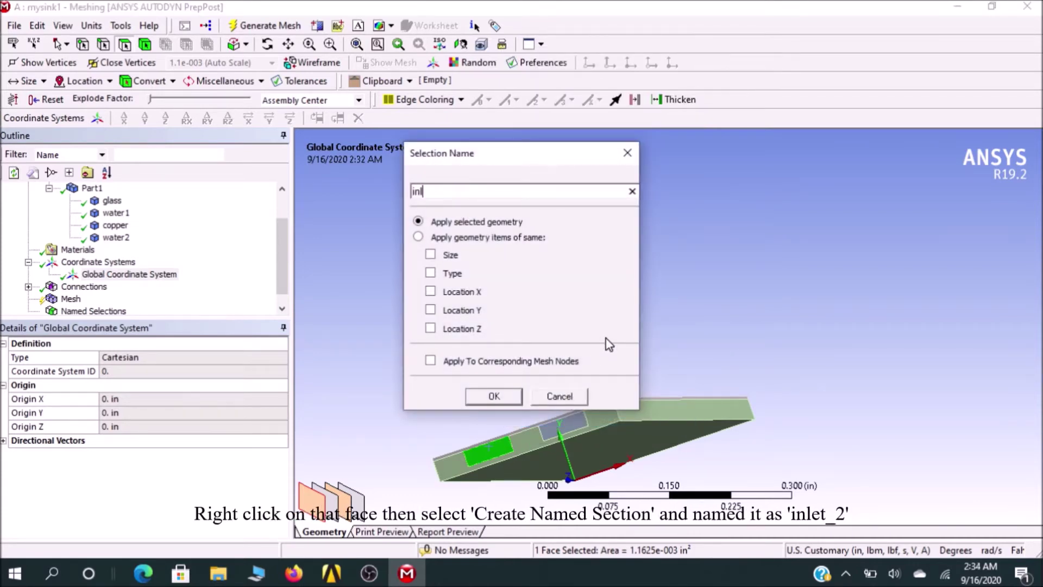
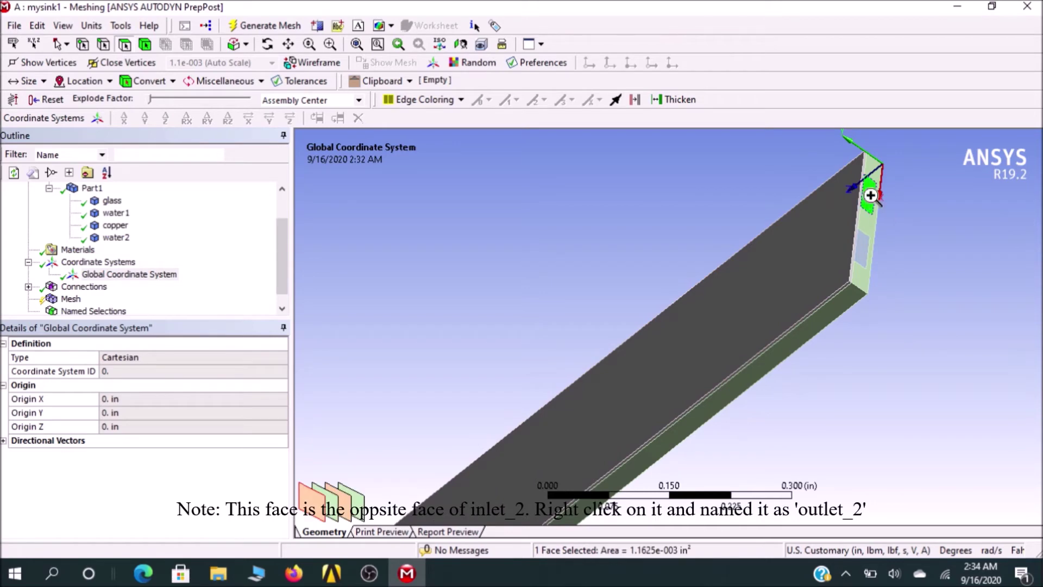
Step: Save the selected end face as a named selection called 'outlet_2'
{"action": "right_click", "coordinate": [873, 198]}
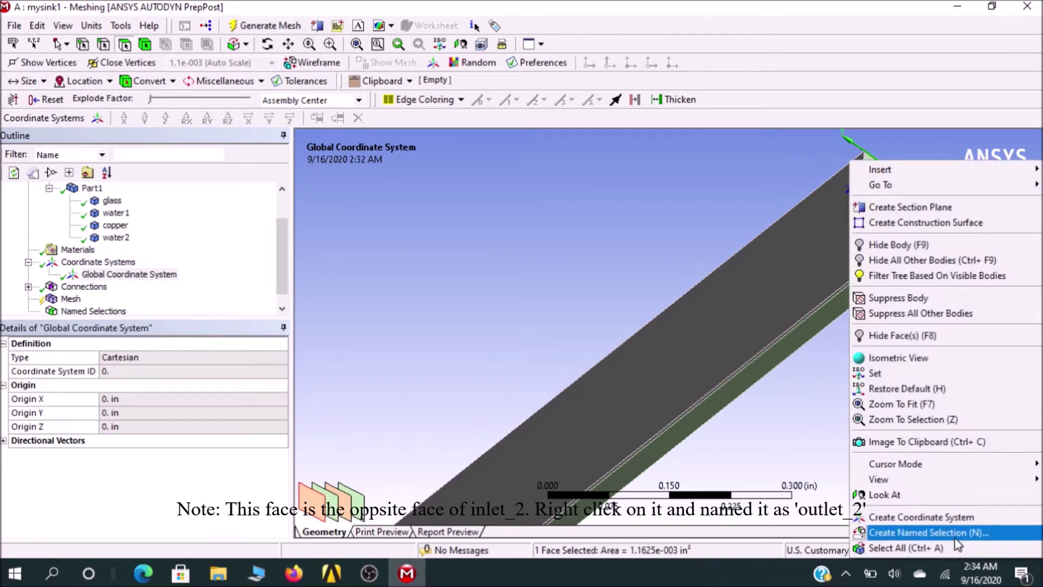
{"action": "left_click", "coordinate": [925, 531]}
{"action": "key", "text": "BackSpace"}
{"action": "type", "text": "outlet_2"}
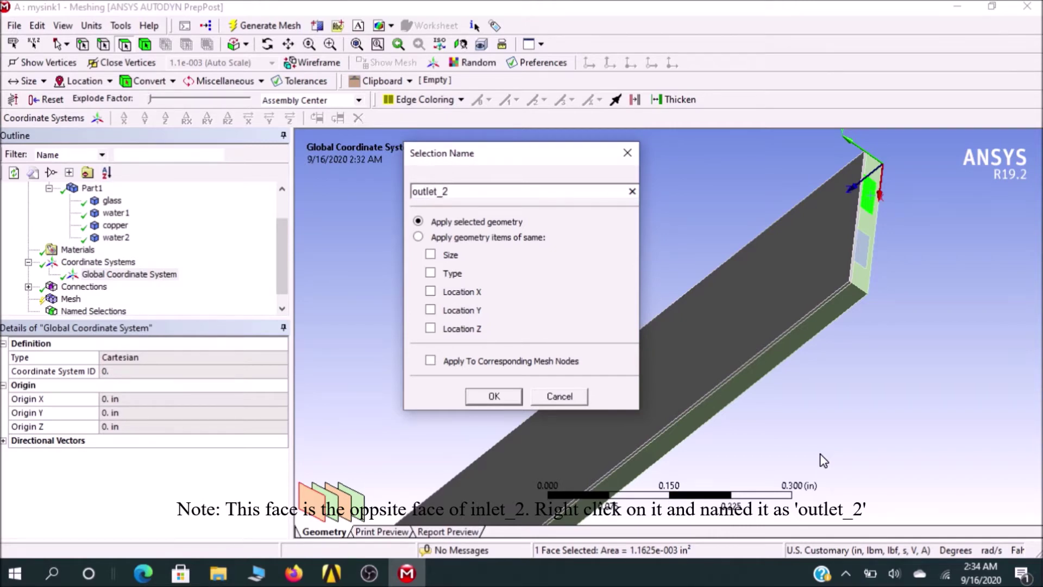
{"action": "left_click", "coordinate": [497, 397]}
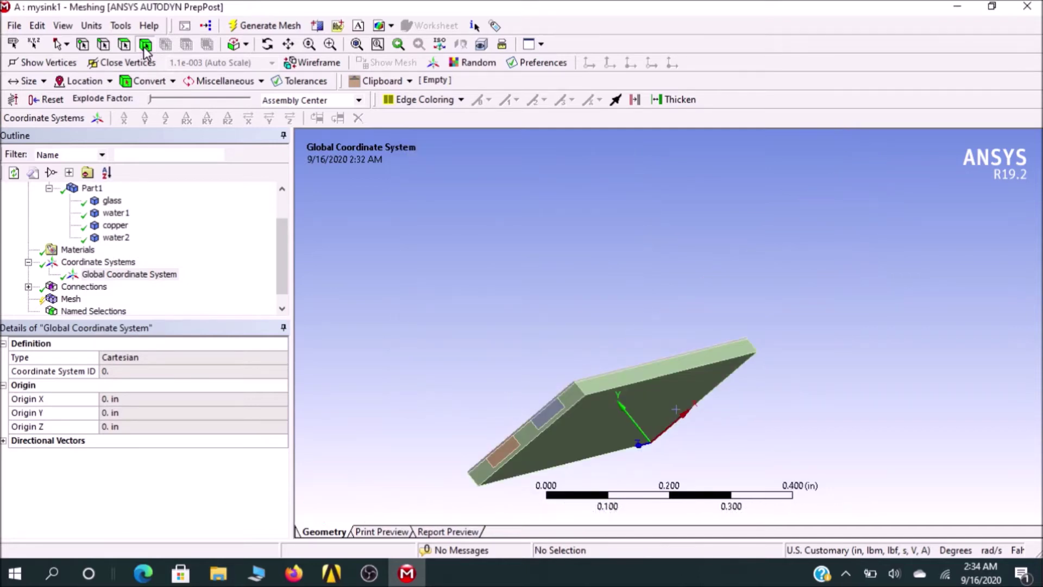
Step: Select the copper body and save it as the named selection 'Wall'
{"action": "left_click", "coordinate": [539, 421]}
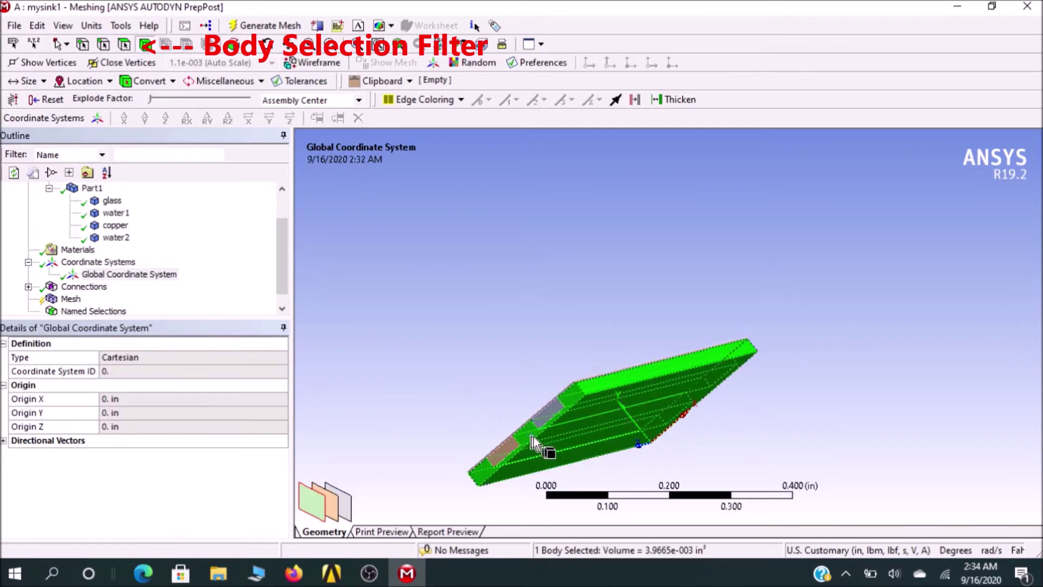
{"action": "left_click_drag", "start_coordinate": [491, 407], "coordinate": [640, 460]}
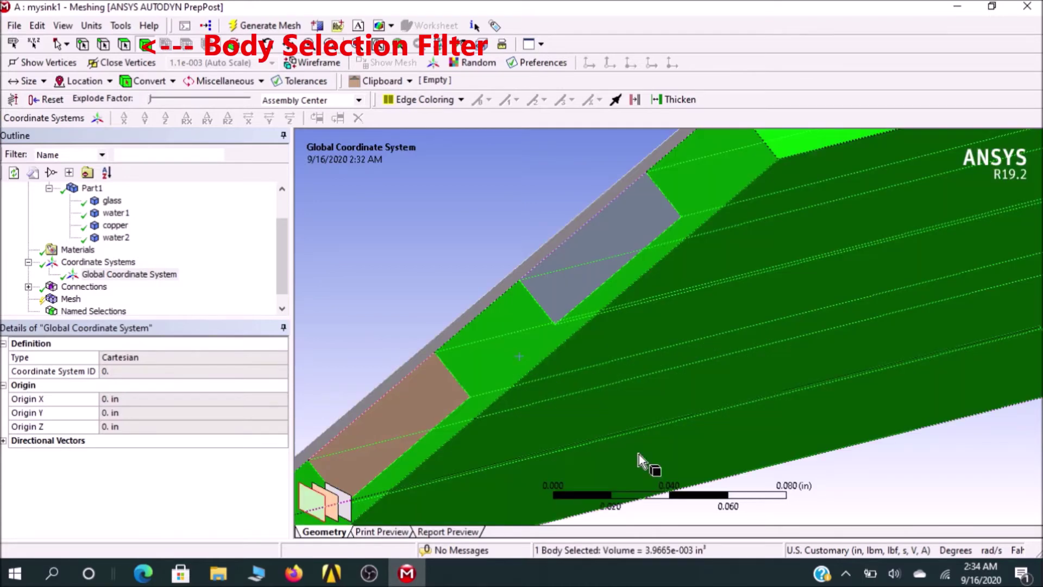
{"action": "right_click", "coordinate": [510, 371]}
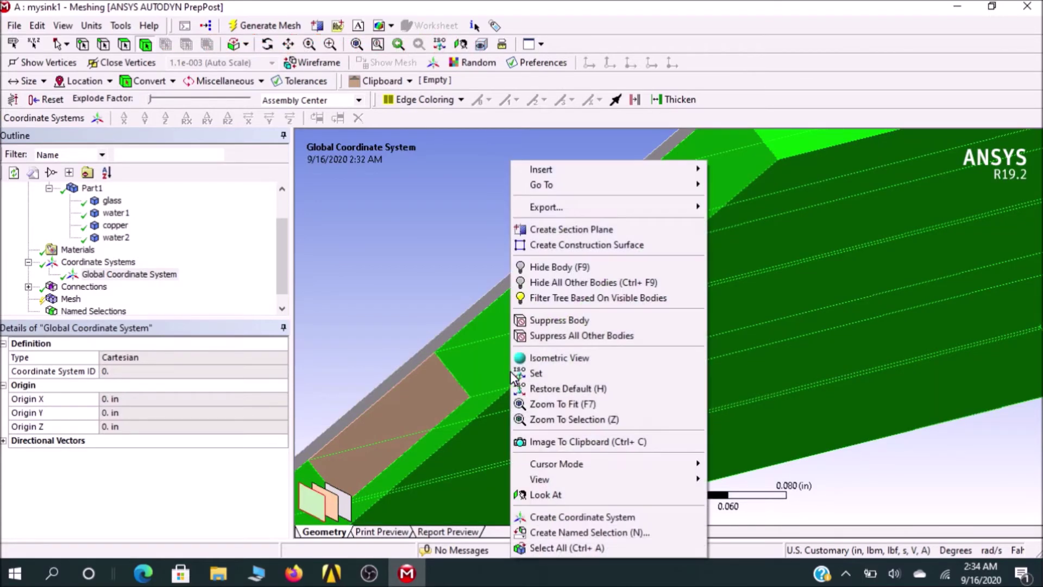
{"action": "left_click", "coordinate": [589, 532]}
{"action": "key", "text": "BackSpace"}
{"action": "type", "text": "Wall"}
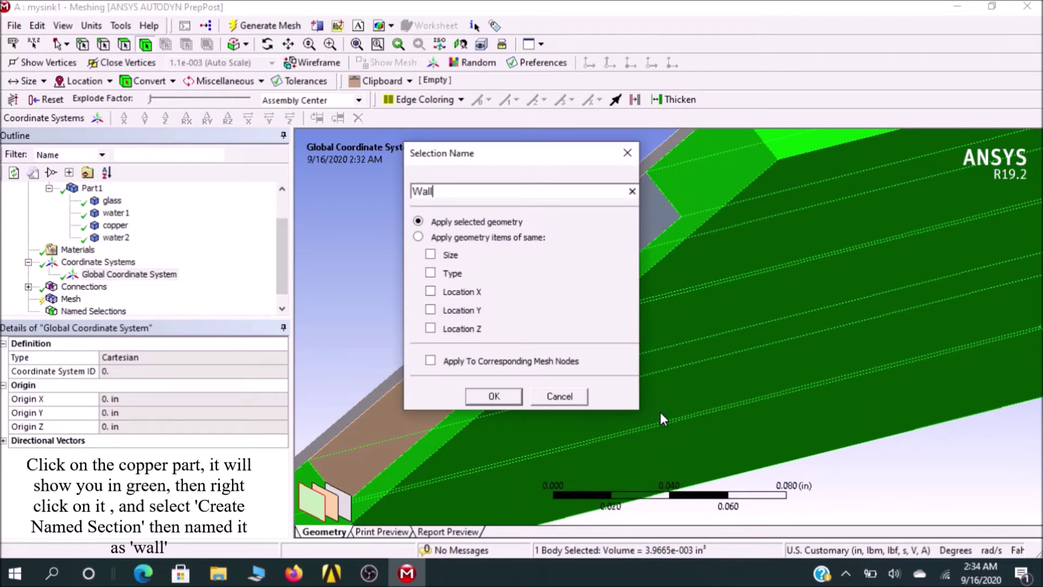
{"action": "key", "text": "Return"}
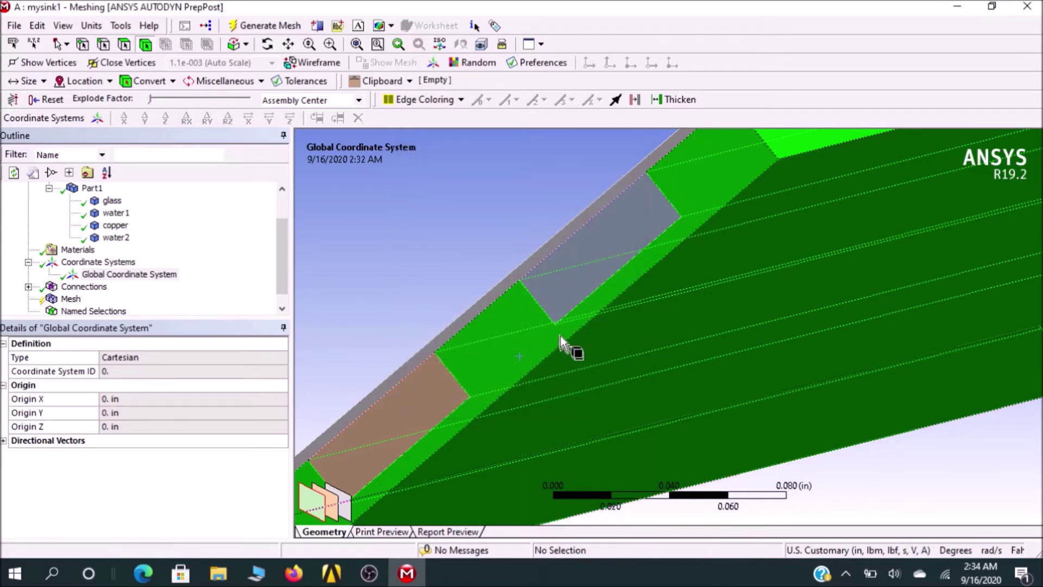
Step: Select the thin glass body along the top and save it as named selection 'Glass'
{"action": "left_click", "coordinate": [500, 280]}
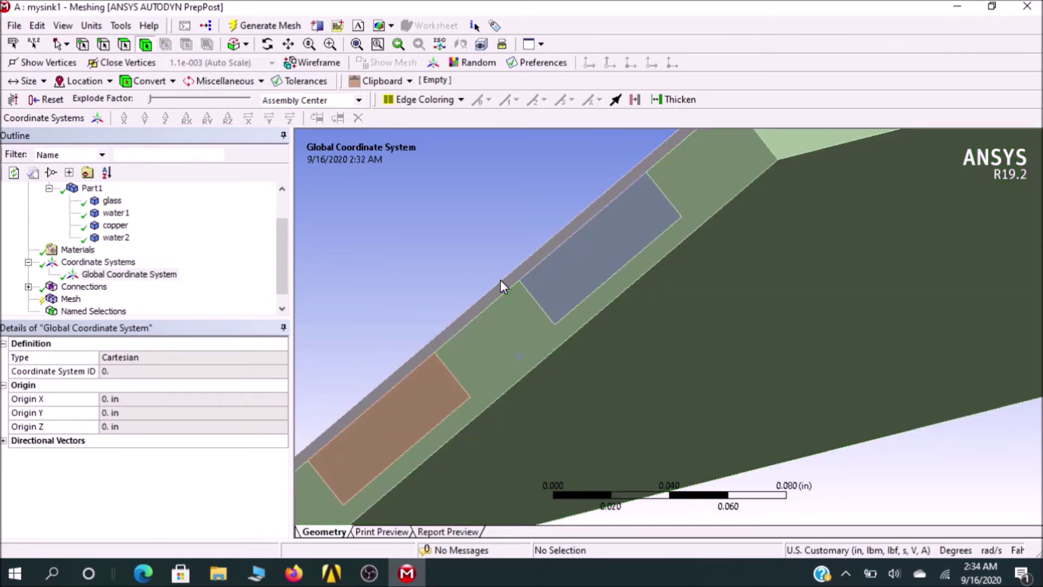
{"action": "left_click", "coordinate": [502, 282]}
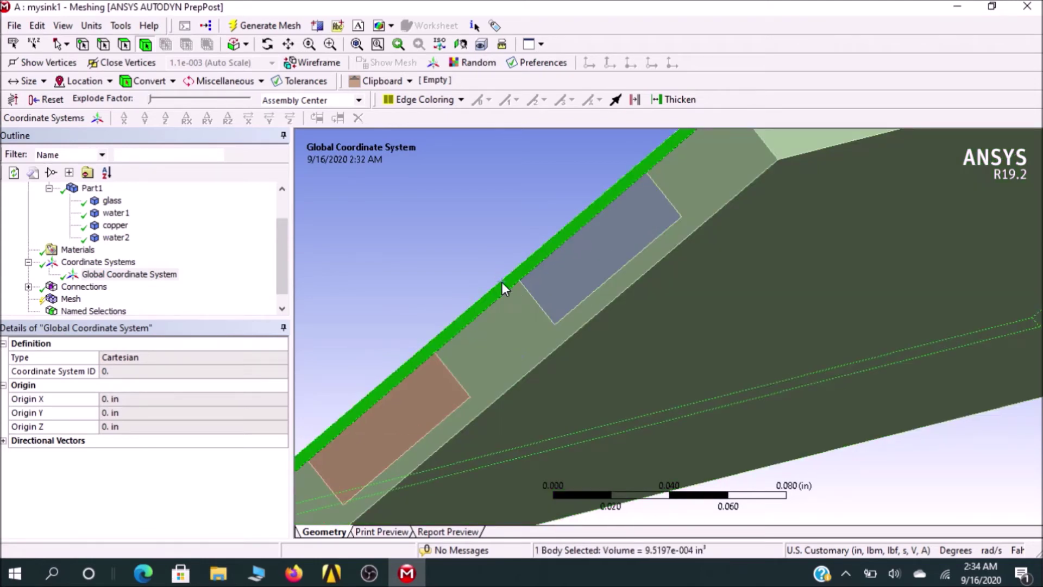
{"action": "right_click", "coordinate": [502, 283]}
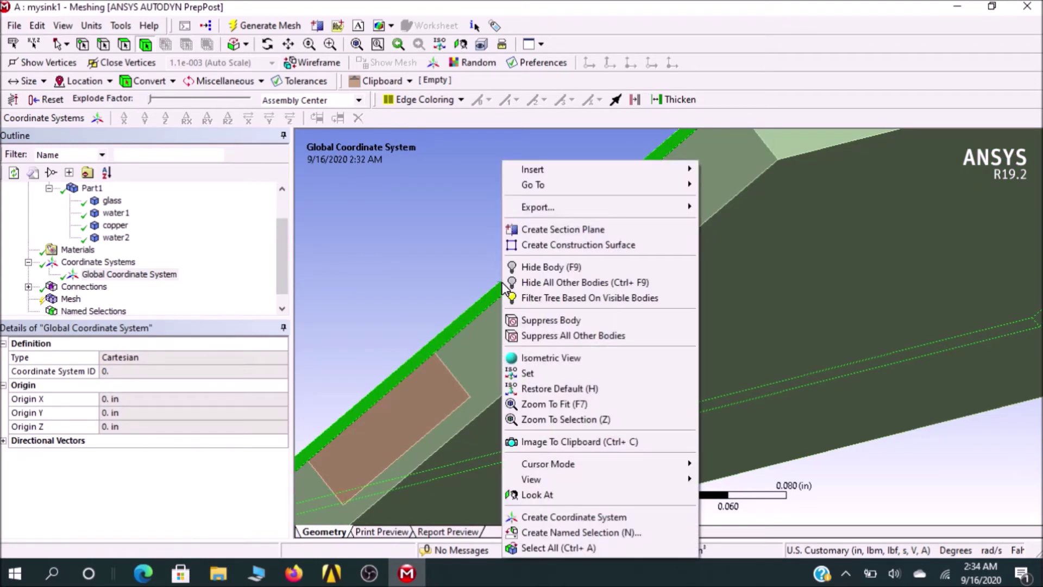
{"action": "left_click", "coordinate": [562, 533]}
{"action": "key", "text": "BackSpace"}
{"action": "type", "text": "Glass"}
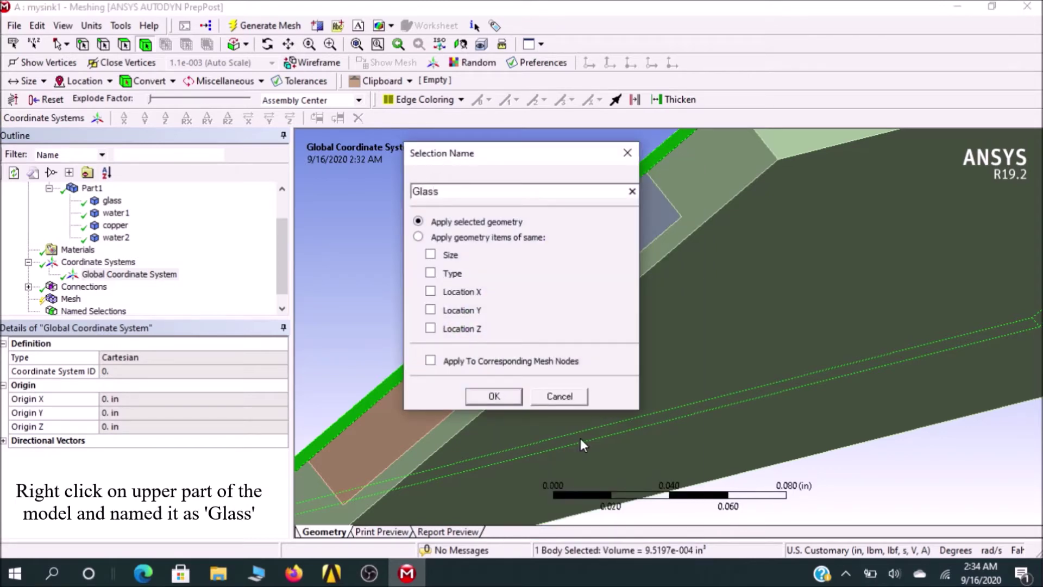
{"action": "left_click", "coordinate": [493, 397]}
Step: Orbit to the model's lower face, pick it with the Face filter, and name it 'heat_flux'
{"action": "mouse_move", "coordinate": [499, 394]}
{"action": "middle_mouse_down"}
{"action": "mouse_move", "coordinate": [587, 386]}
{"action": "mouse_move", "coordinate": [830, 251]}
{"action": "middle_mouse_up"}
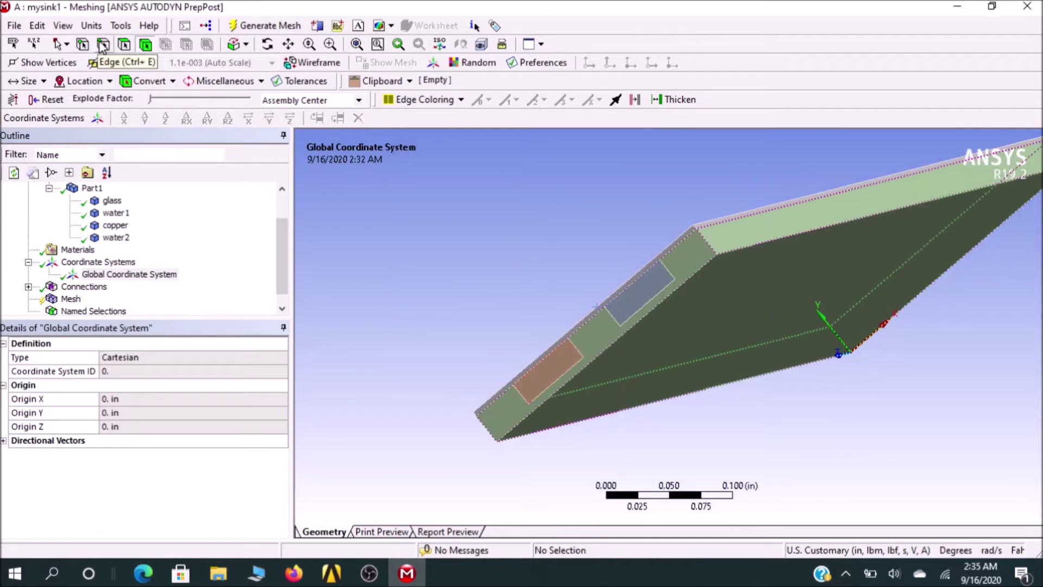
{"action": "left_click", "coordinate": [124, 45]}
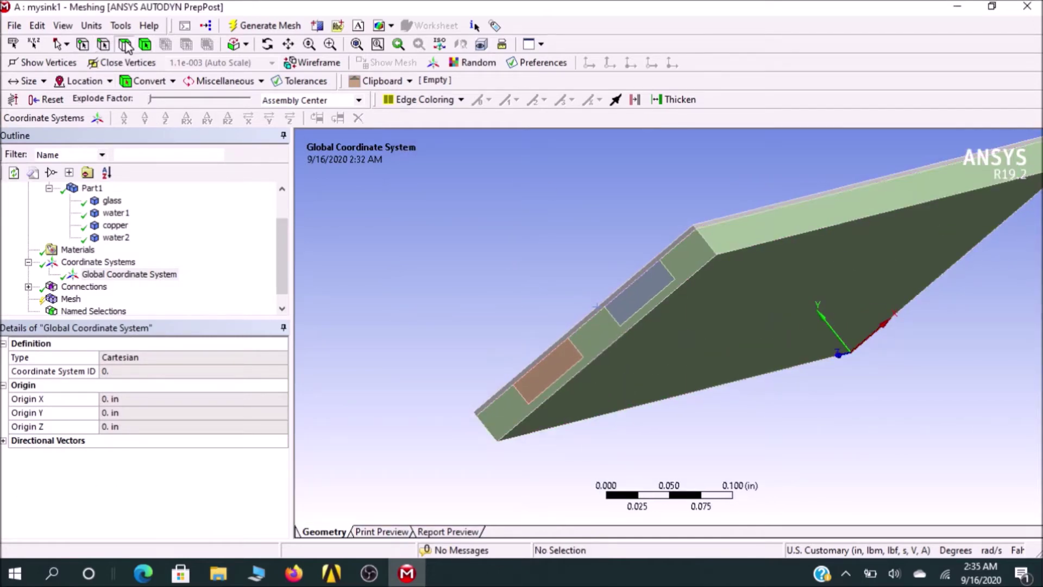
{"action": "left_click", "coordinate": [763, 302]}
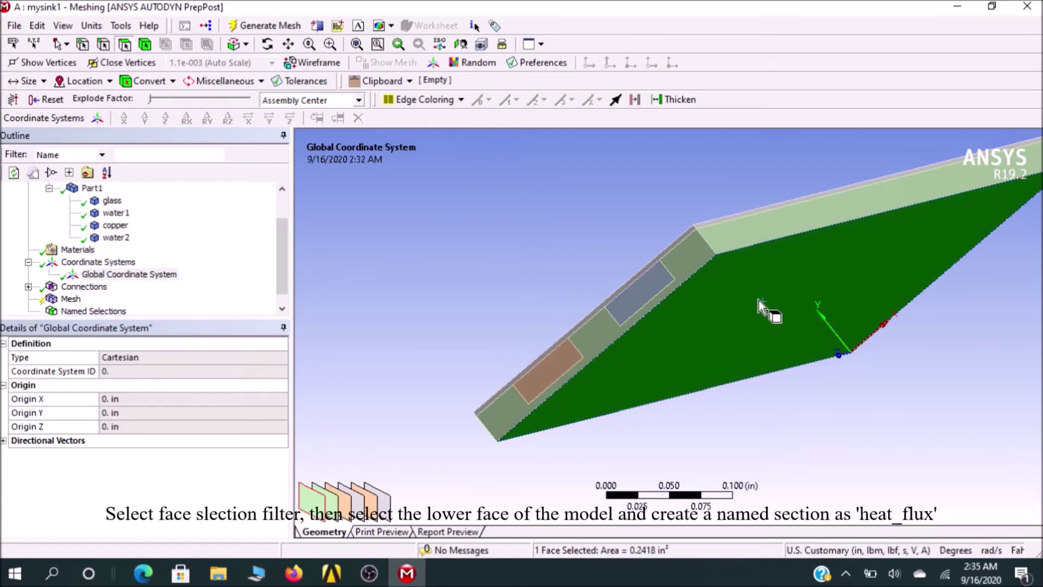
{"action": "right_click", "coordinate": [758, 301]}
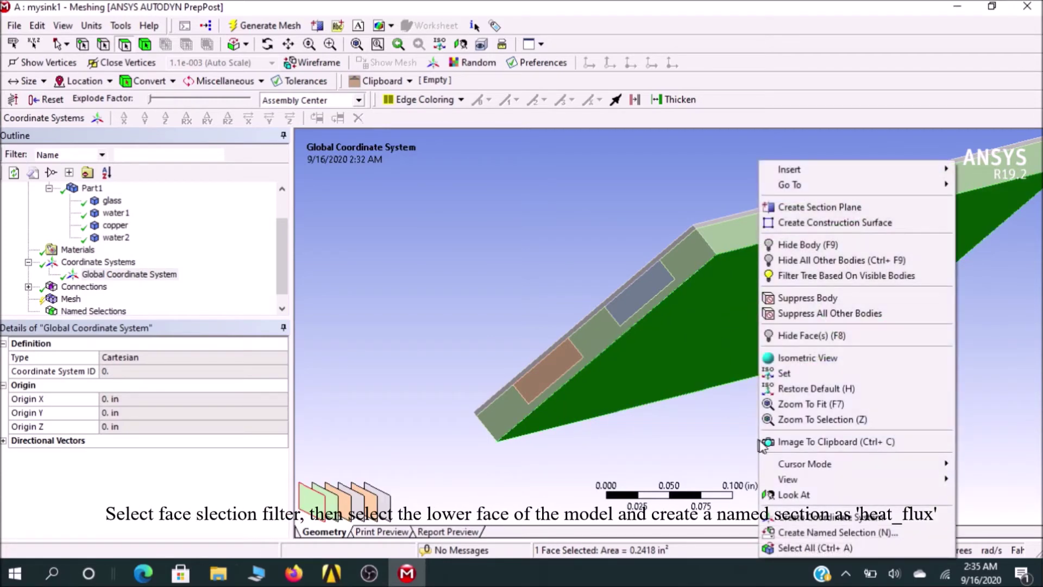
{"action": "left_click", "coordinate": [802, 532]}
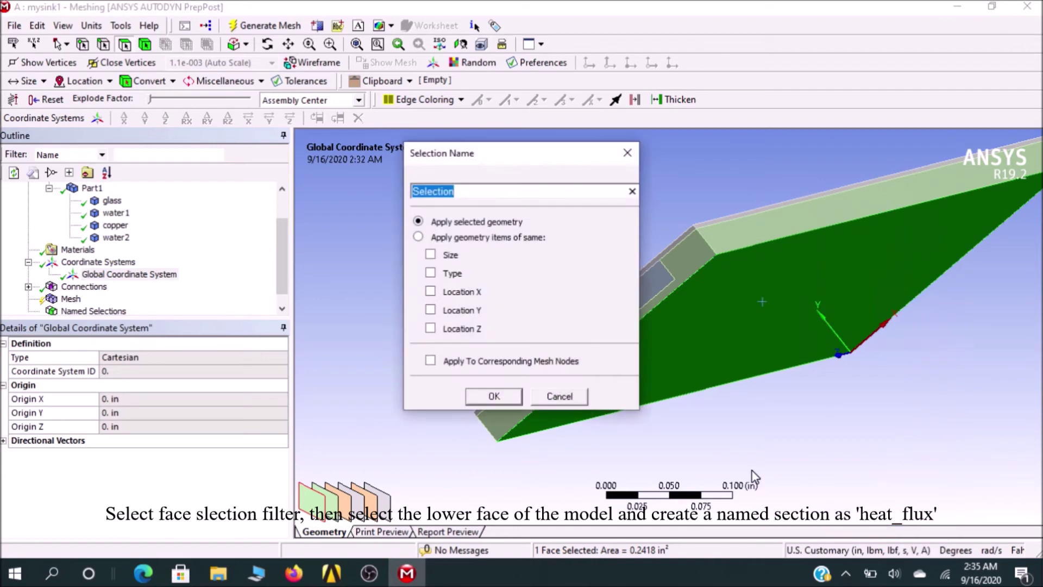
{"action": "key", "text": "BackSpace"}
{"action": "type", "text": "heat_flu"}
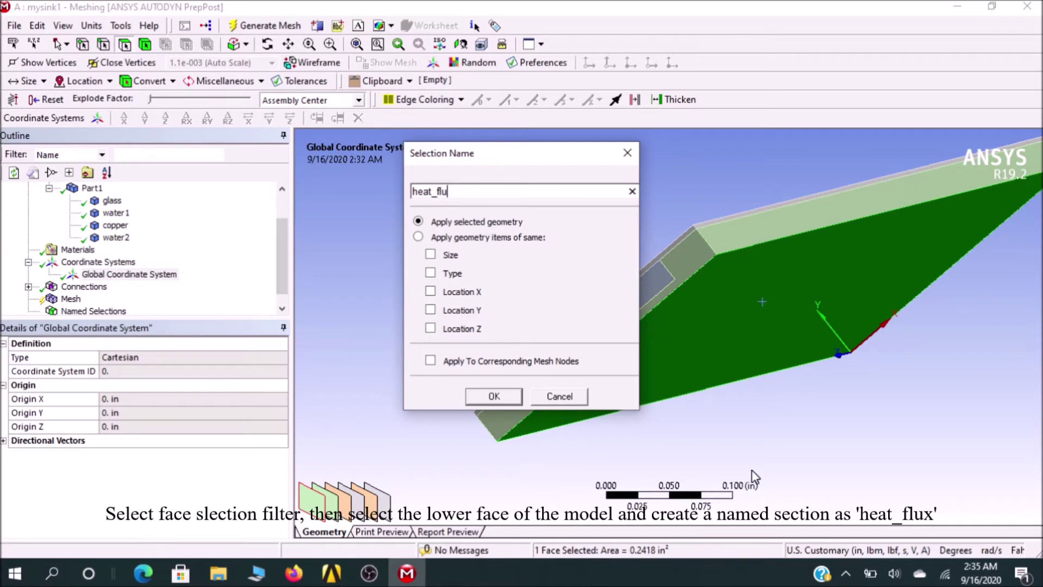
{"action": "type", "text": "x"}
{"action": "key", "text": "Return"}
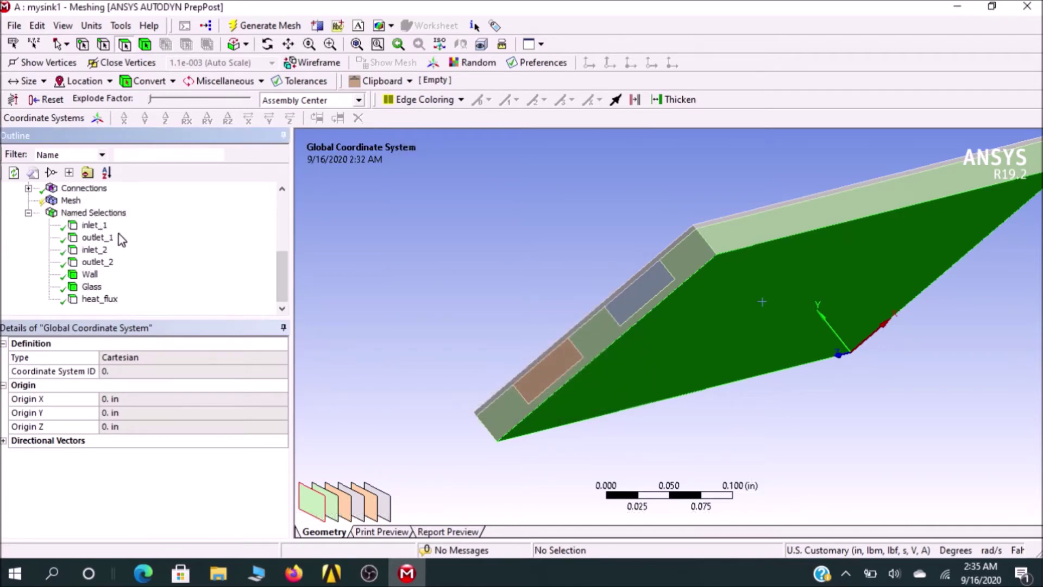
Step: Review the inlet_1, outlet_1 and inlet_2 named selections, orbiting to see each face
{"action": "left_click", "coordinate": [95, 225]}
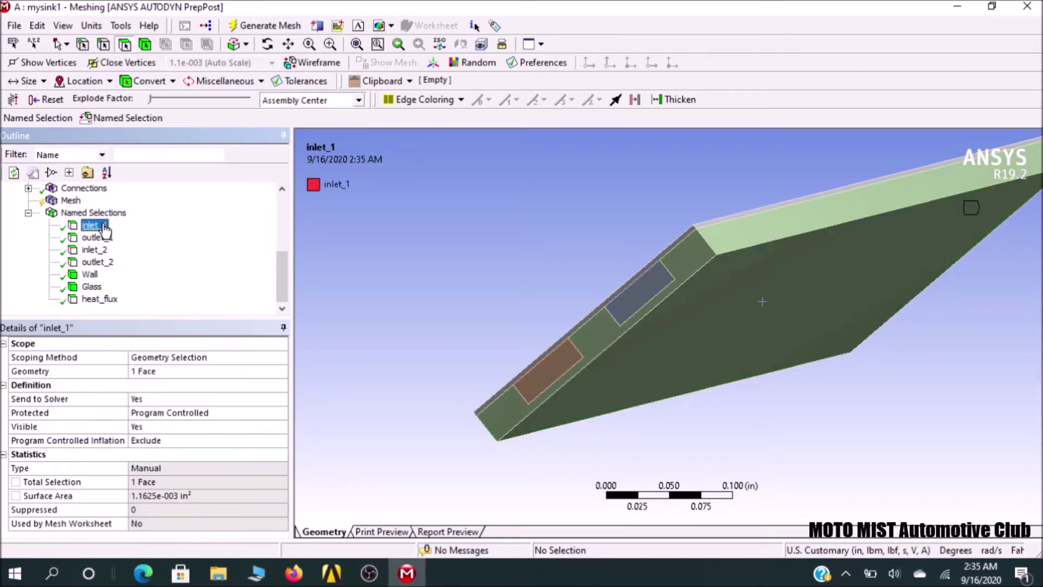
{"action": "mouse_move", "coordinate": [1039, 412]}
{"action": "middle_mouse_down"}
{"action": "mouse_move", "coordinate": [887, 414]}
{"action": "mouse_move", "coordinate": [832, 312]}
{"action": "middle_mouse_up"}
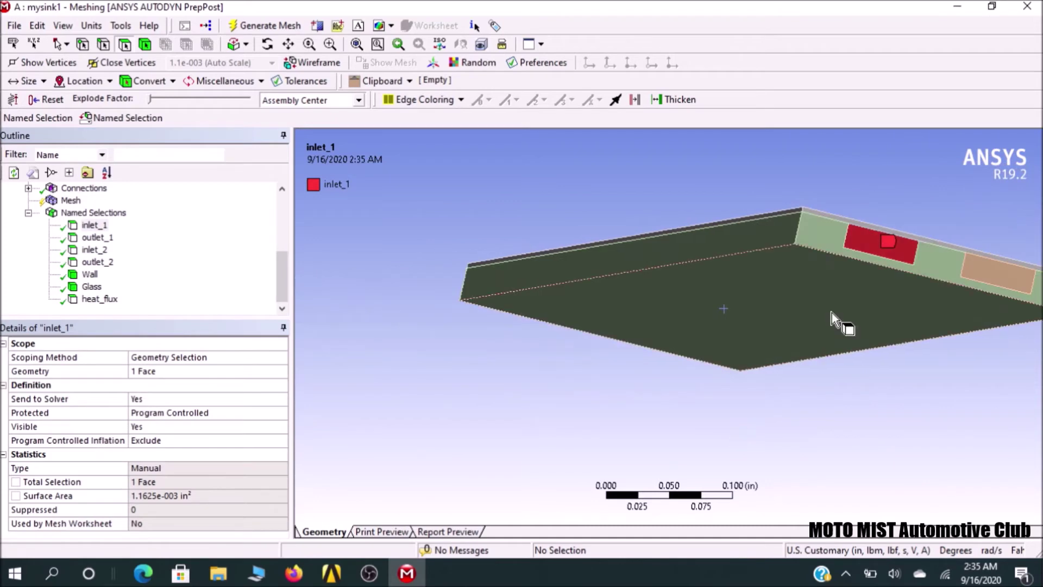
{"action": "key", "text": "Down"}
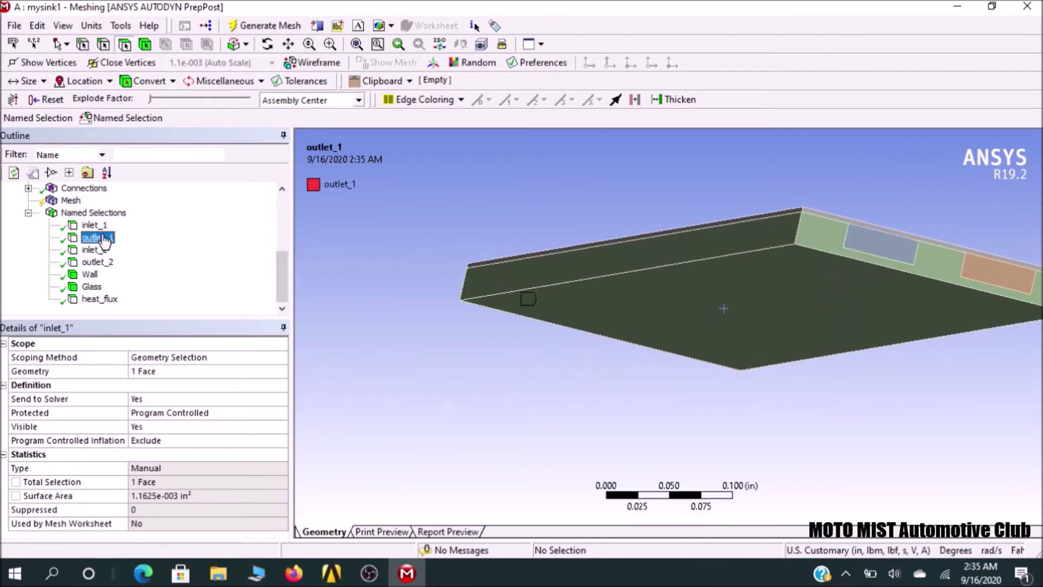
{"action": "mouse_move", "coordinate": [418, 358]}
{"action": "middle_mouse_down"}
{"action": "mouse_move", "coordinate": [473, 350]}
{"action": "mouse_move", "coordinate": [741, 360]}
{"action": "middle_mouse_up"}
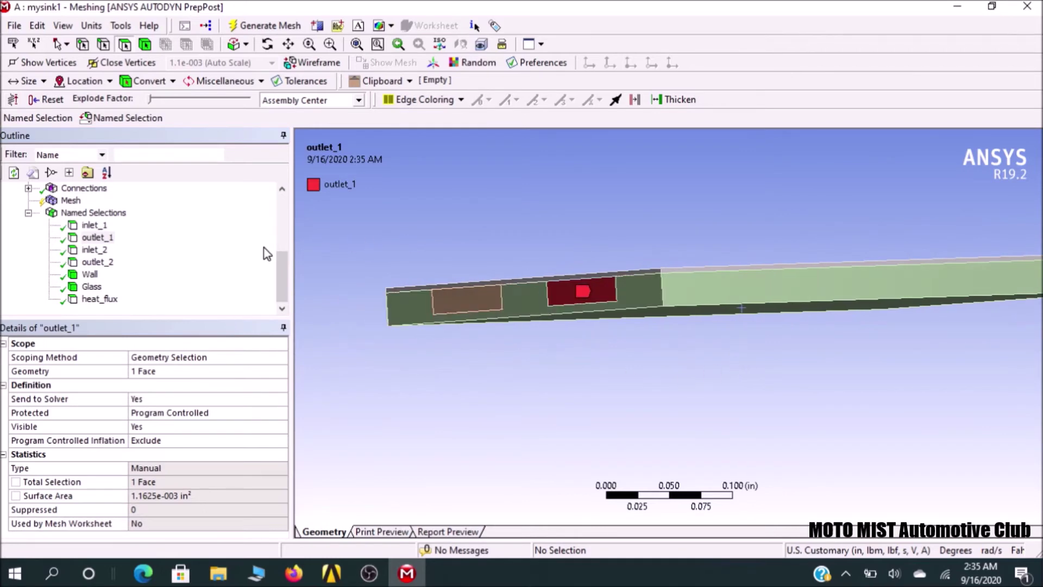
{"action": "left_click", "coordinate": [92, 251]}
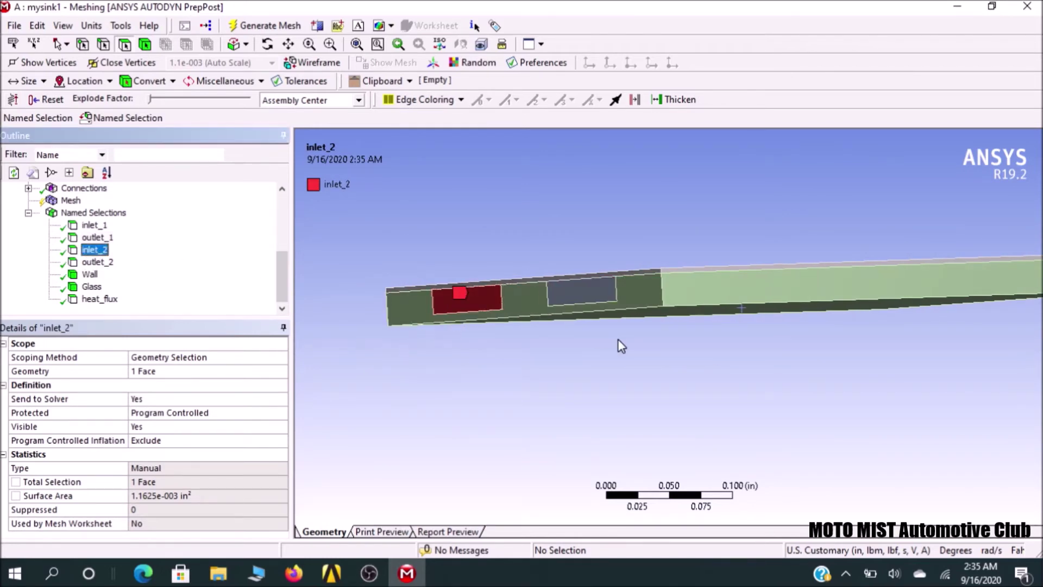
Step: Review the outlet_2, Glass and heat_flux named selections, rotating to inspect each region
{"action": "left_click", "coordinate": [93, 263]}
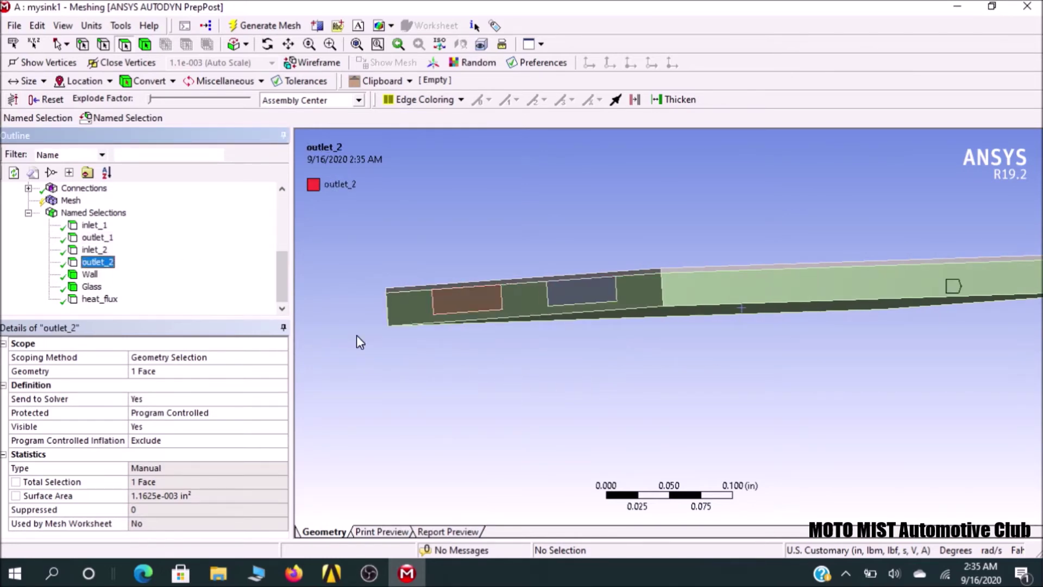
{"action": "middle_click_drag", "start_coordinate": [568, 412], "coordinate": [278, 435]}
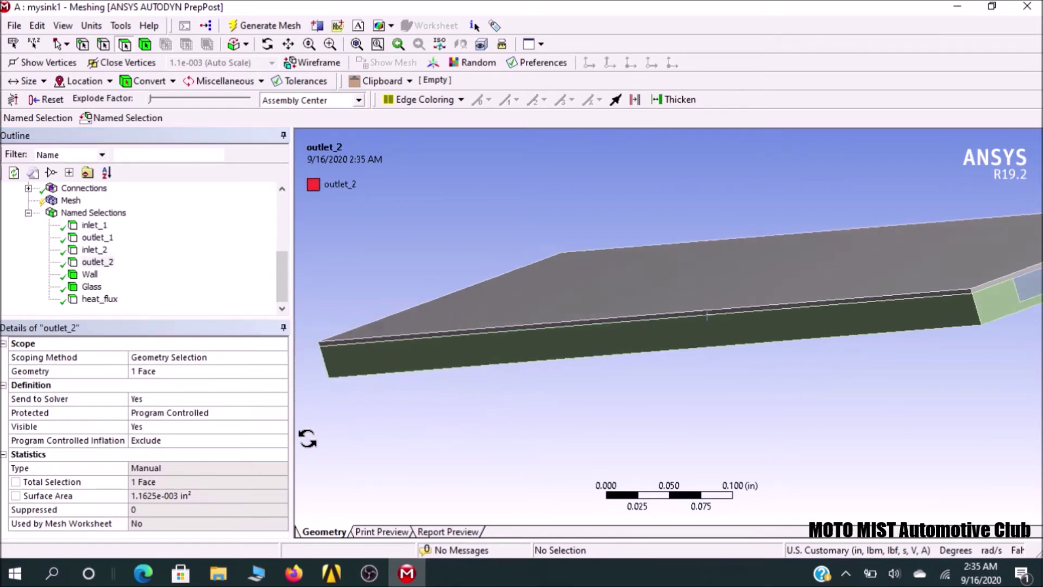
{"action": "middle_click_drag", "start_coordinate": [979, 238], "coordinate": [788, 373]}
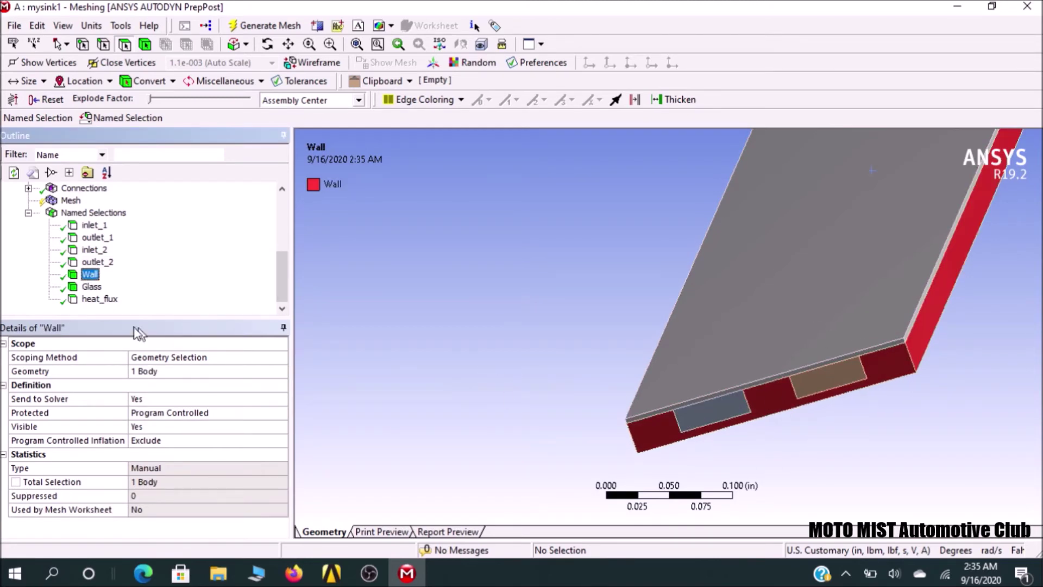
{"action": "left_click", "coordinate": [92, 286]}
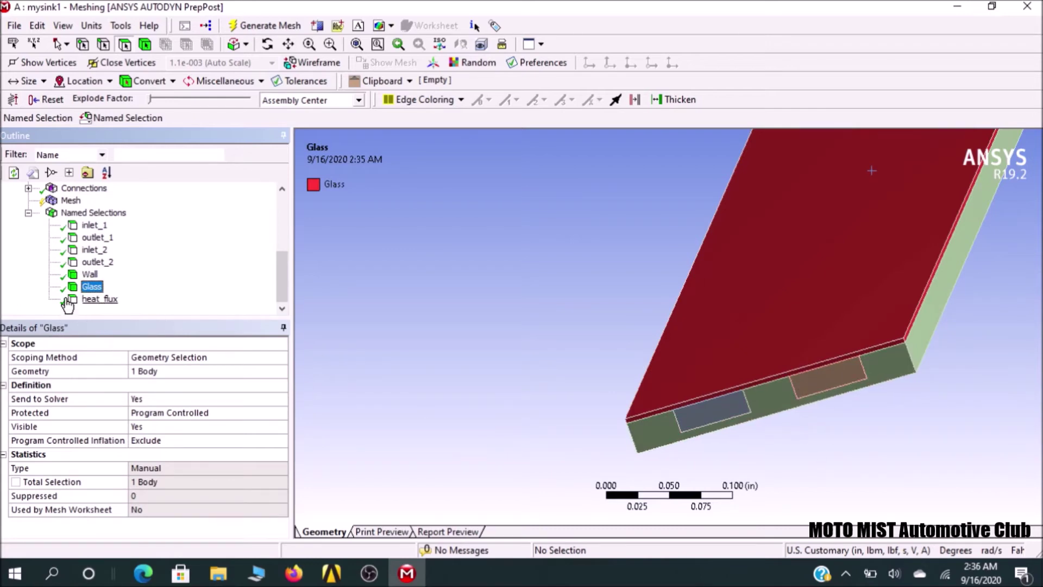
{"action": "left_click", "coordinate": [100, 299]}
{"action": "mouse_move", "coordinate": [470, 408]}
{"action": "middle_mouse_down"}
{"action": "mouse_move", "coordinate": [478, 429]}
{"action": "mouse_move", "coordinate": [454, 414]}
{"action": "middle_mouse_up"}
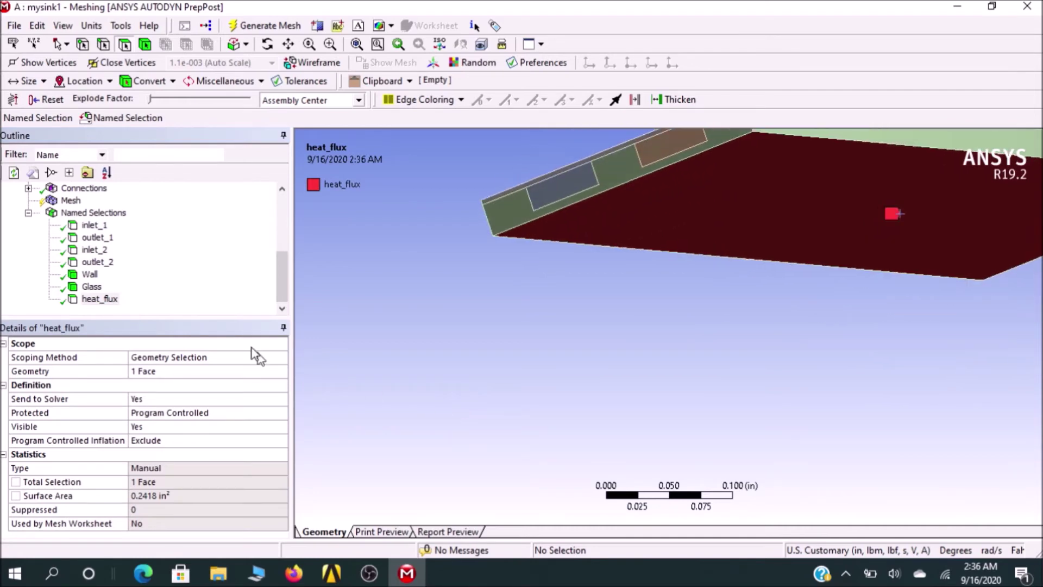
{"action": "scroll", "coordinate": [204, 303], "scroll_direction": "up", "scroll_amount": 1}
{"action": "scroll", "coordinate": [228, 295], "scroll_direction": "down", "scroll_amount": 1}
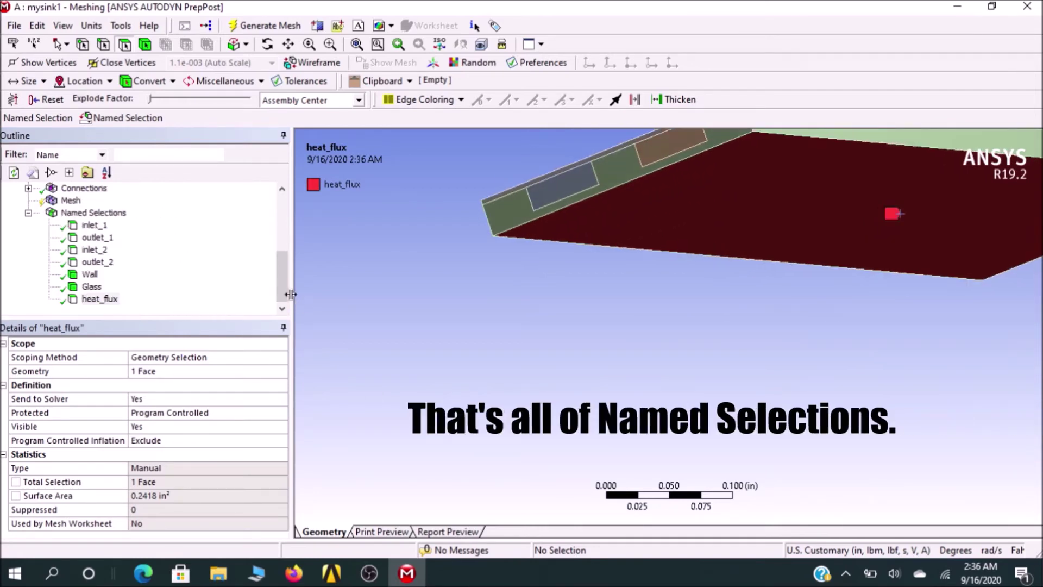
{"action": "left_click_drag", "start_coordinate": [279, 280], "coordinate": [279, 283]}
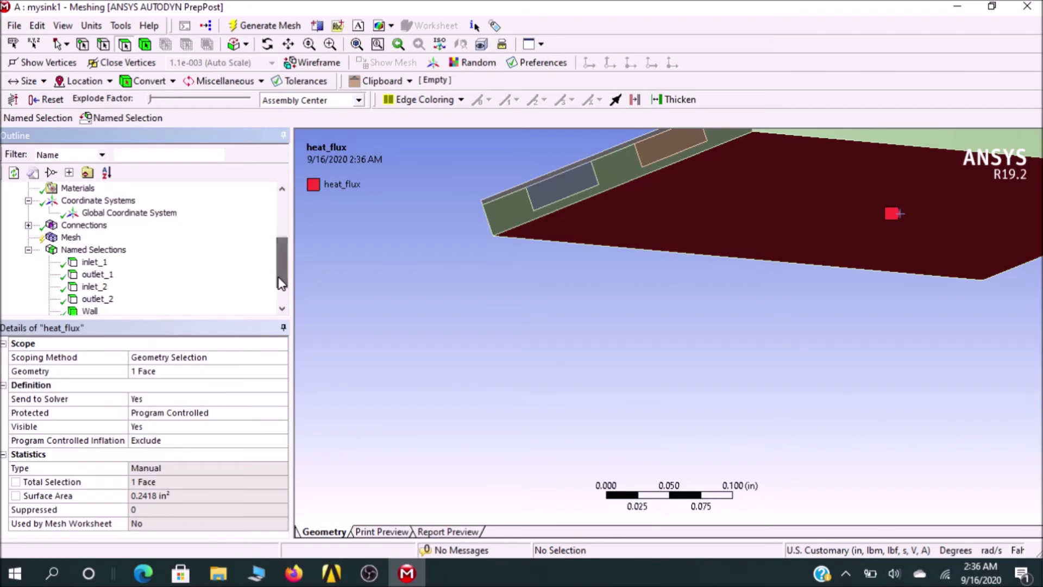
Step: Enter 2e-3 in as the Element Size in the Mesh details
{"action": "left_click", "coordinate": [71, 238]}
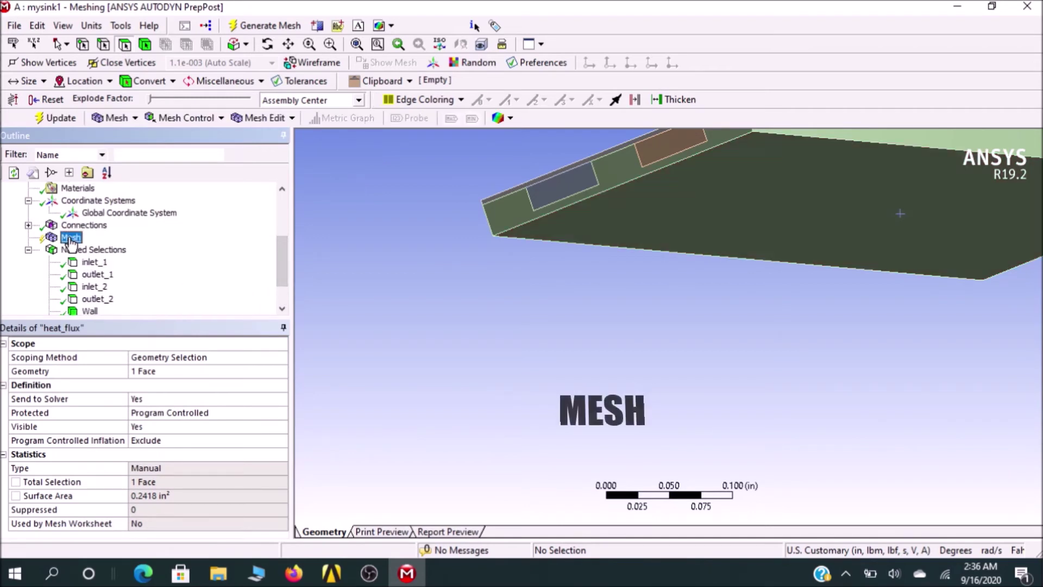
{"action": "left_click", "coordinate": [382, 439]}
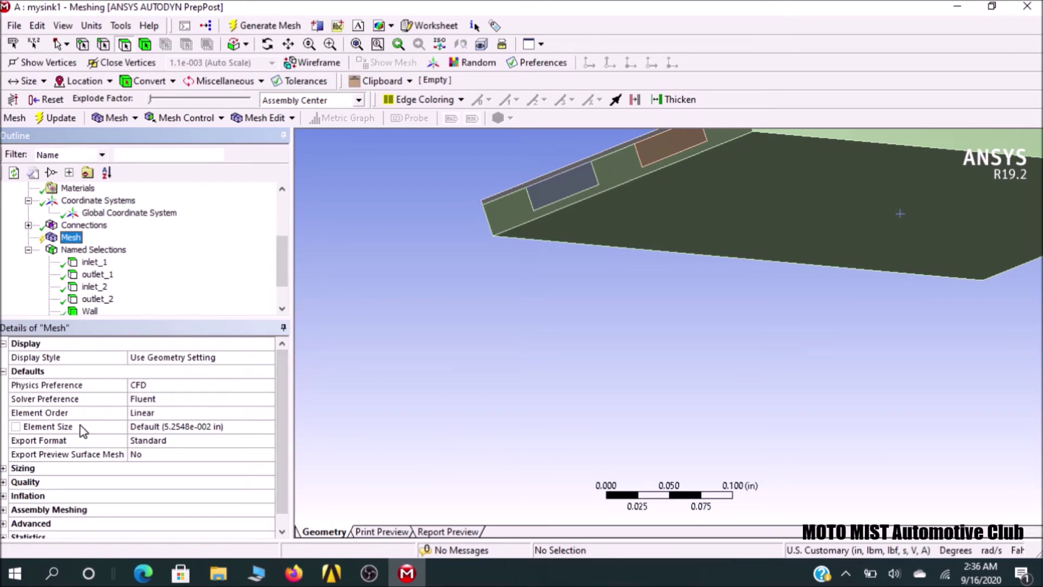
{"action": "left_click", "coordinate": [172, 426]}
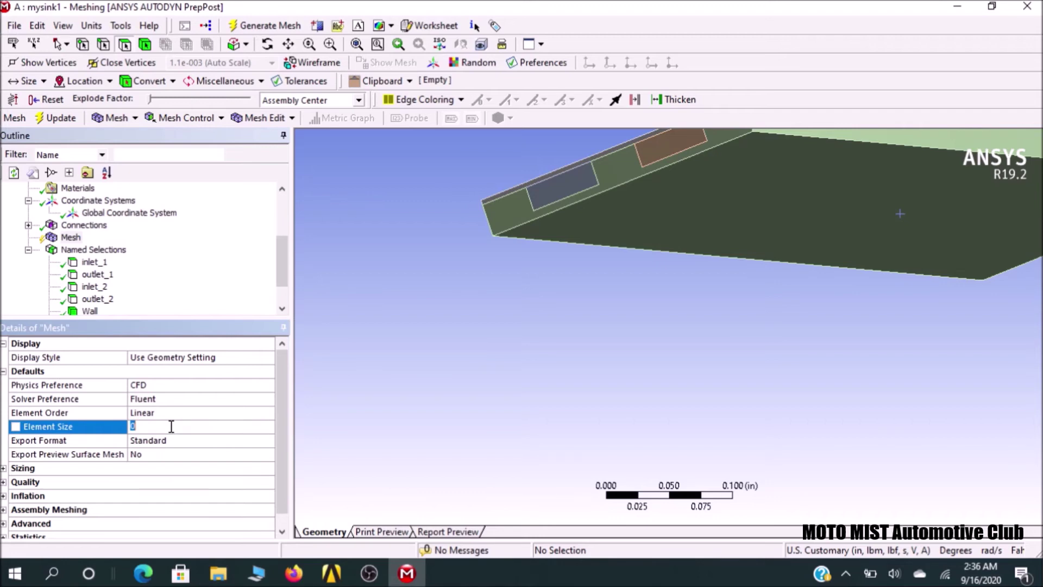
{"action": "type", "text": "2"}
{"action": "type", "text": "e-"}
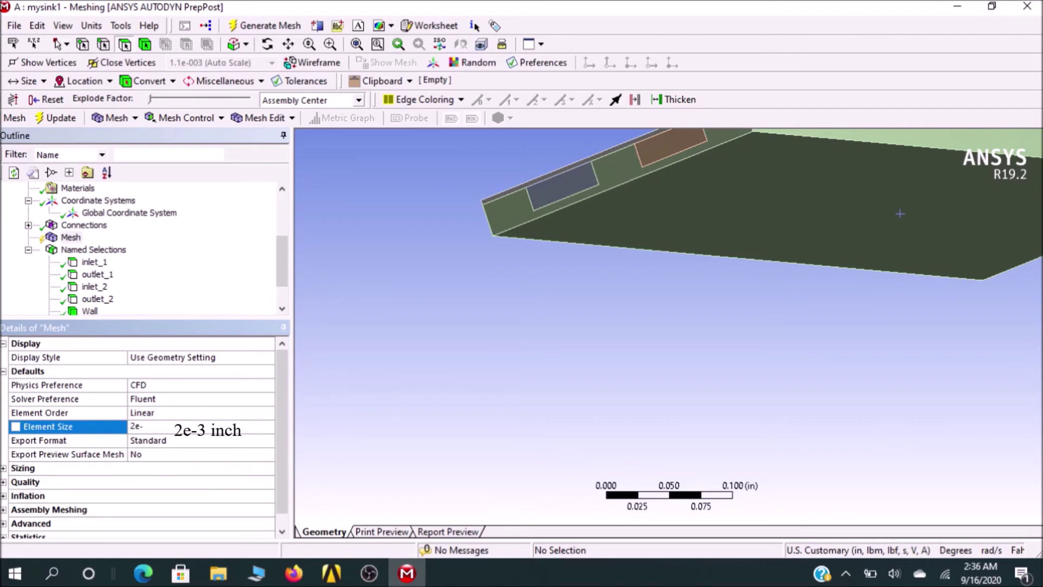
{"action": "type", "text": "3"}
{"action": "key", "text": "Return"}
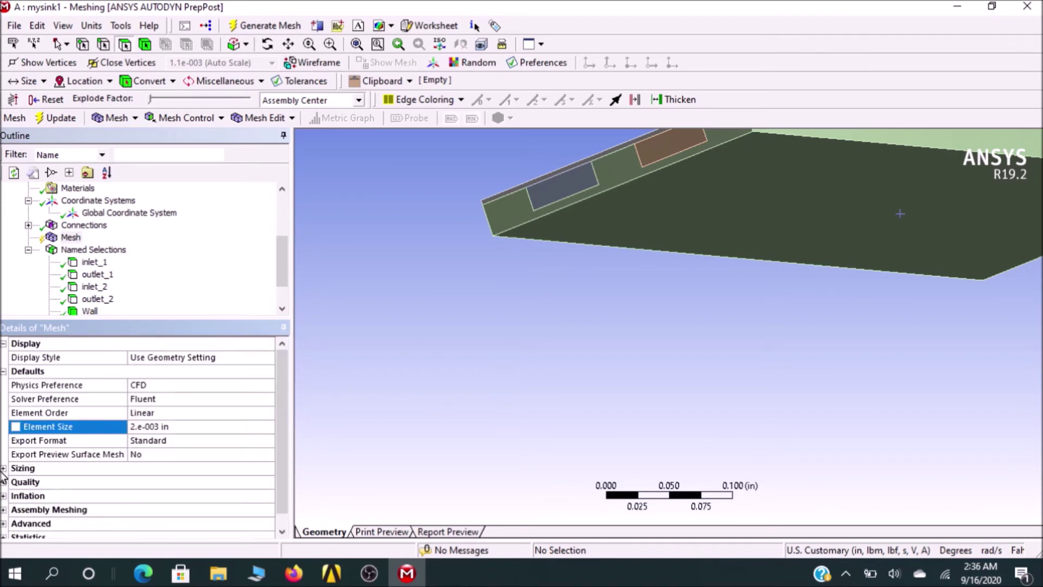
Step: Set Use Adaptive Sizing to Yes under Sizing, then expand the mesh Statistics
{"action": "left_click", "coordinate": [68, 465]}
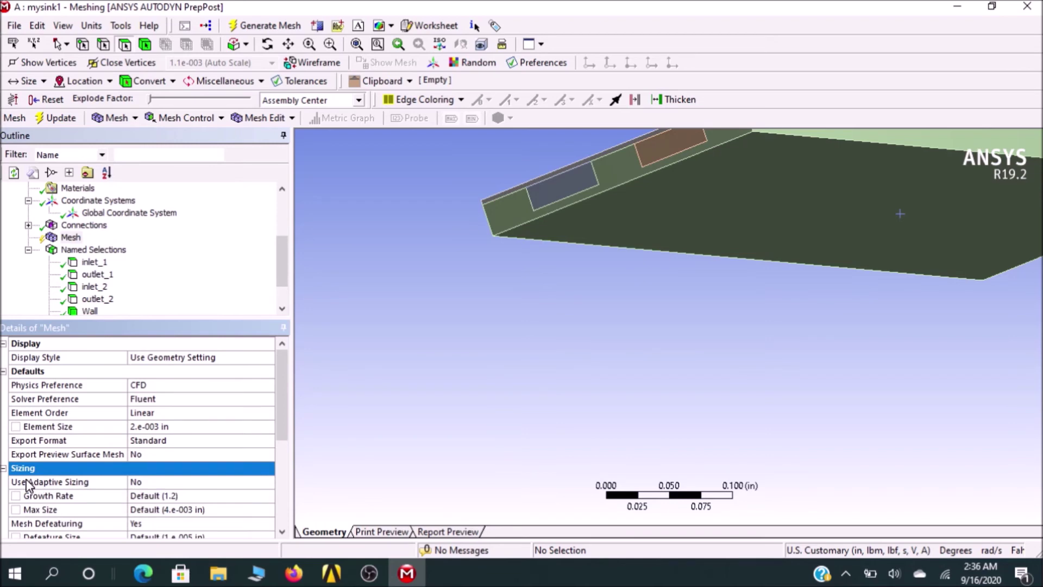
{"action": "left_click", "coordinate": [232, 484]}
{"action": "left_click", "coordinate": [268, 482]}
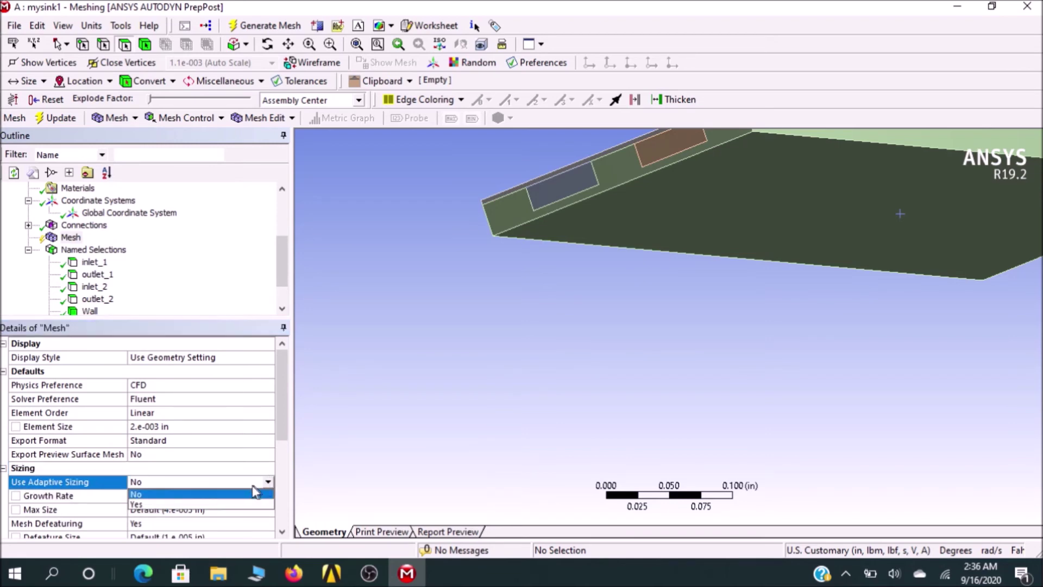
{"action": "left_click", "coordinate": [250, 505]}
{"action": "scroll", "coordinate": [236, 486], "scroll_direction": "down", "scroll_amount": 2}
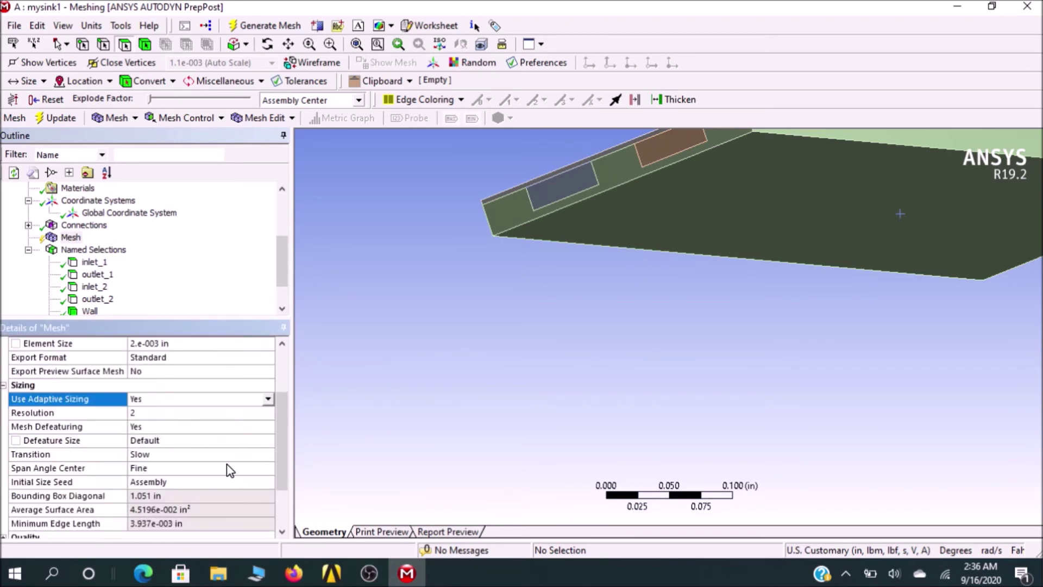
{"action": "scroll", "coordinate": [230, 470], "scroll_direction": "down", "scroll_amount": 2}
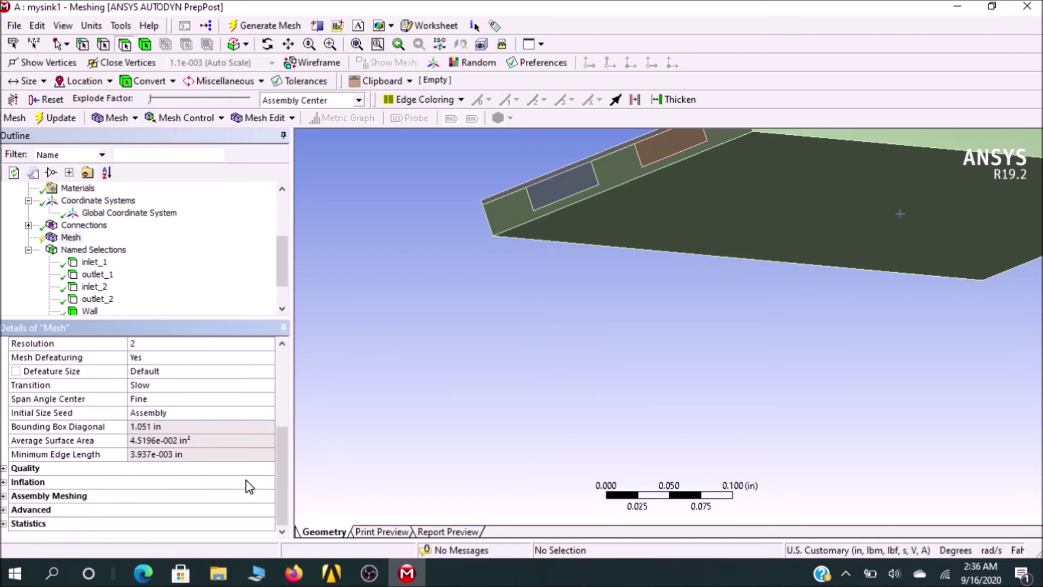
{"action": "left_click", "coordinate": [33, 523]}
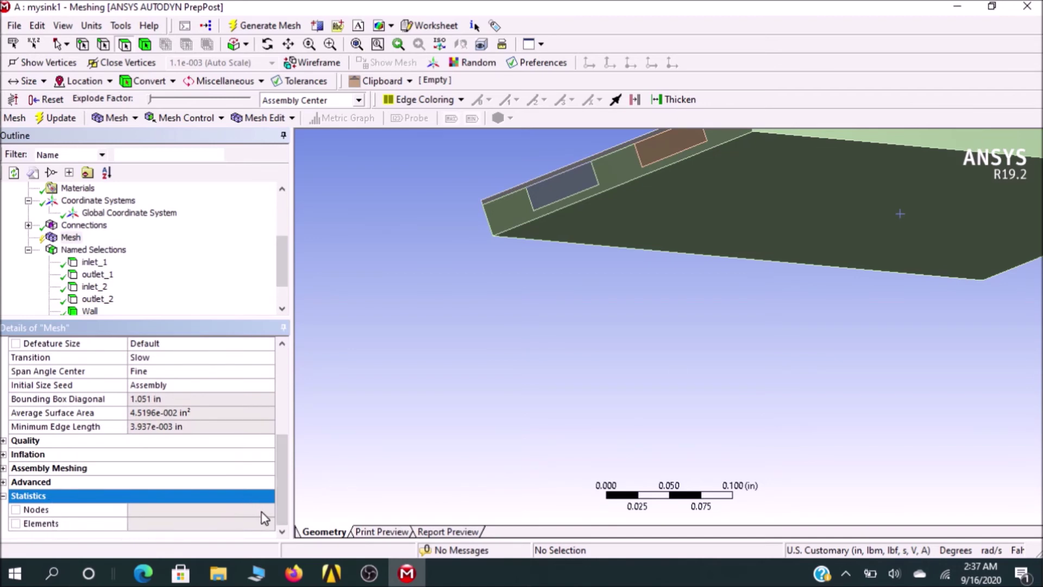
{"action": "scroll", "coordinate": [263, 517], "scroll_direction": "up", "scroll_amount": 5}
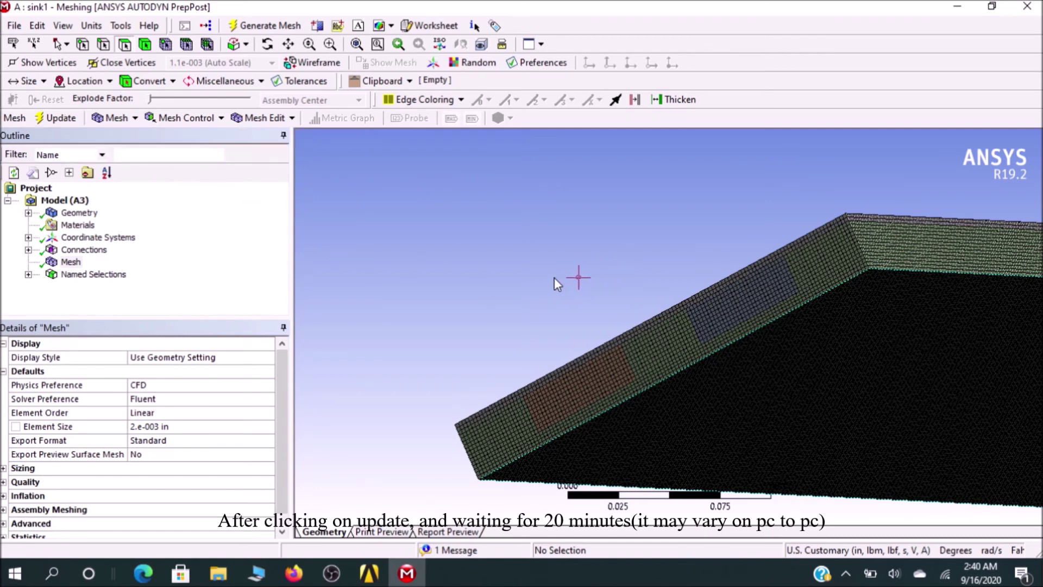
Step: Box-zoom into the generated heat sink mesh to inspect its square surface cells
{"action": "right_click_drag", "start_coordinate": [554, 277], "coordinate": [729, 427]}
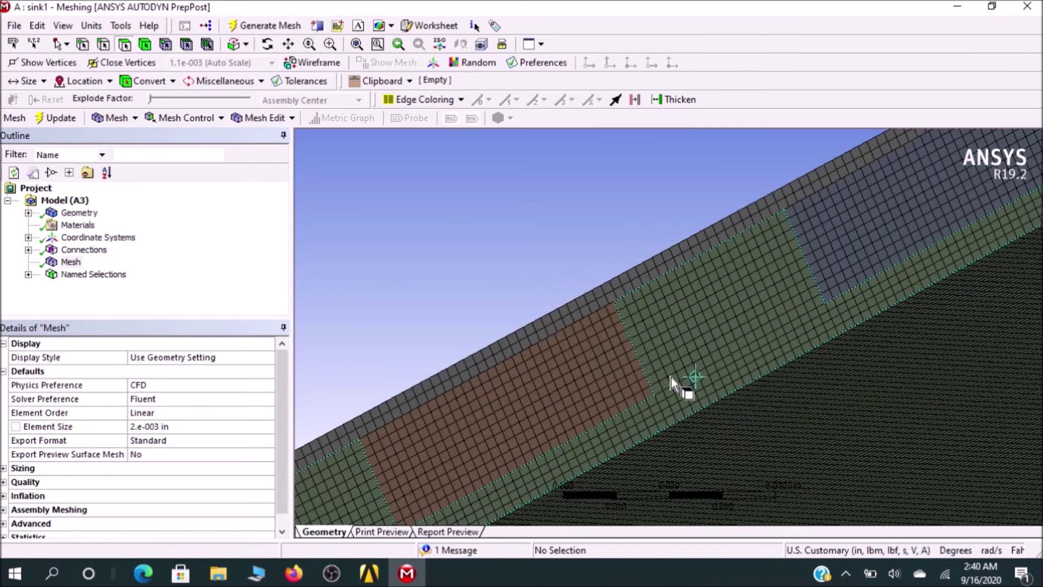
{"action": "mouse_move", "coordinate": [556, 264]}
{"action": "right_mouse_down"}
{"action": "mouse_move", "coordinate": [724, 420]}
{"action": "mouse_move", "coordinate": [713, 420]}
{"action": "right_mouse_up"}
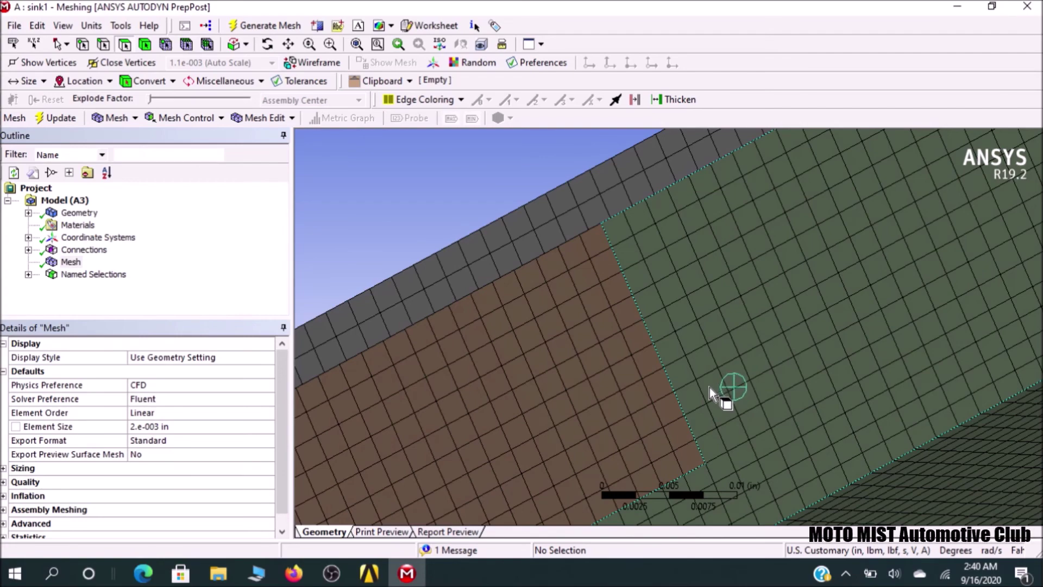
{"action": "scroll", "coordinate": [710, 387], "scroll_direction": "down", "scroll_amount": 1}
{"action": "scroll", "coordinate": [709, 387], "scroll_direction": "down", "scroll_amount": 1}
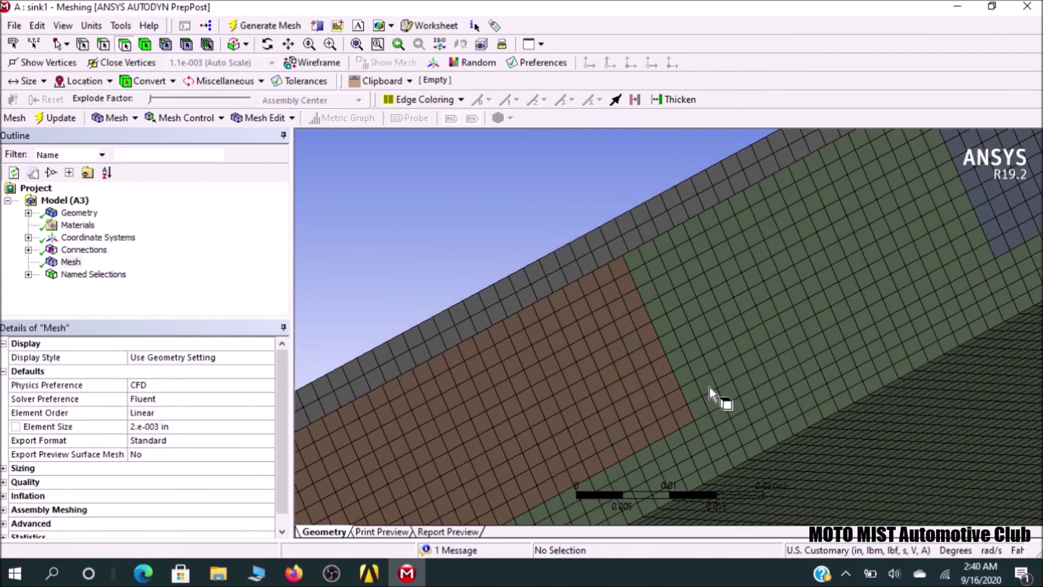
{"action": "scroll", "coordinate": [708, 387], "scroll_direction": "down", "scroll_amount": 1}
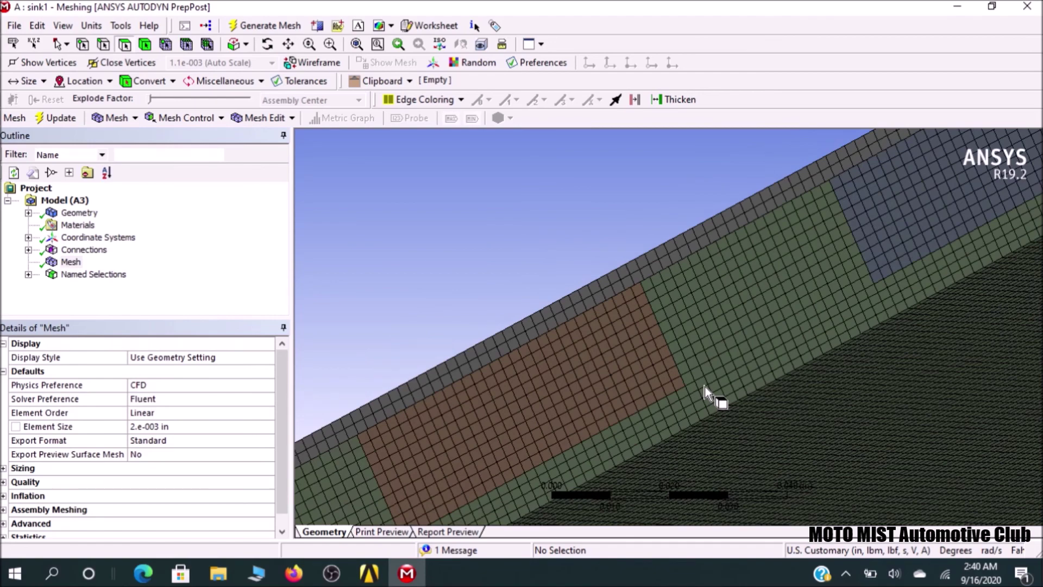
{"action": "scroll", "coordinate": [706, 386], "scroll_direction": "down", "scroll_amount": 1}
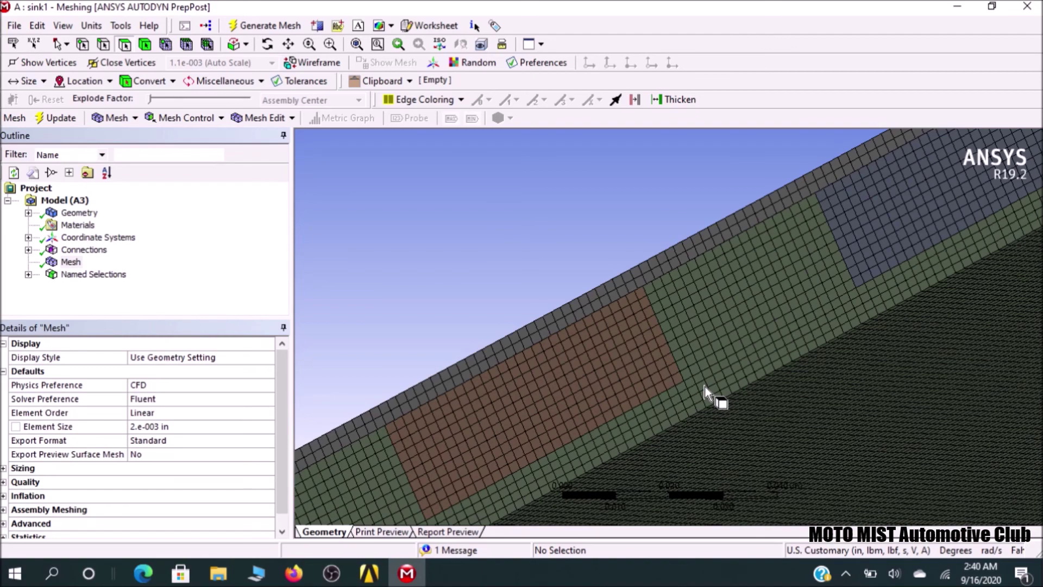
{"action": "scroll", "coordinate": [705, 385], "scroll_direction": "up", "scroll_amount": 1}
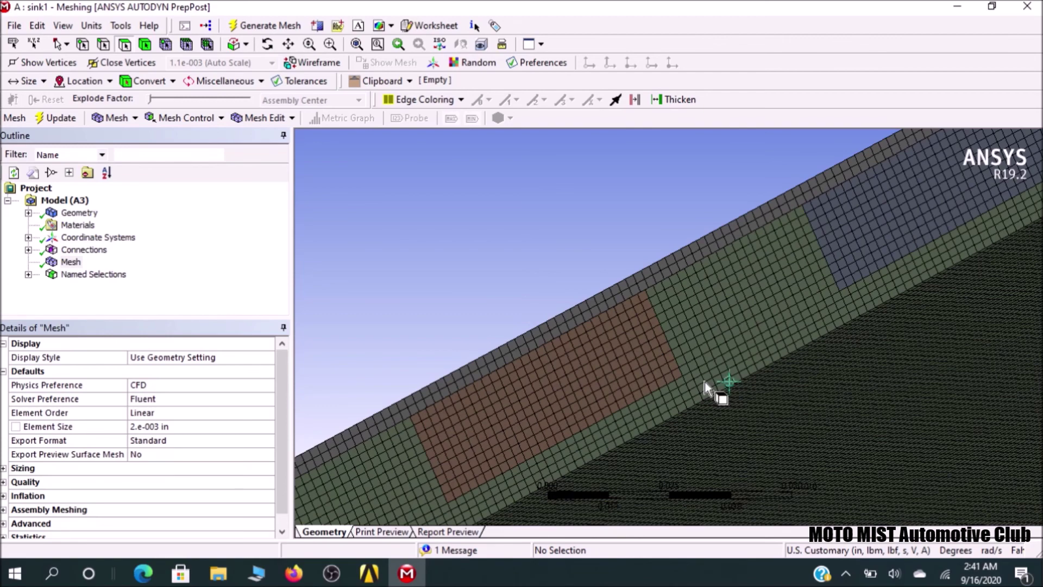